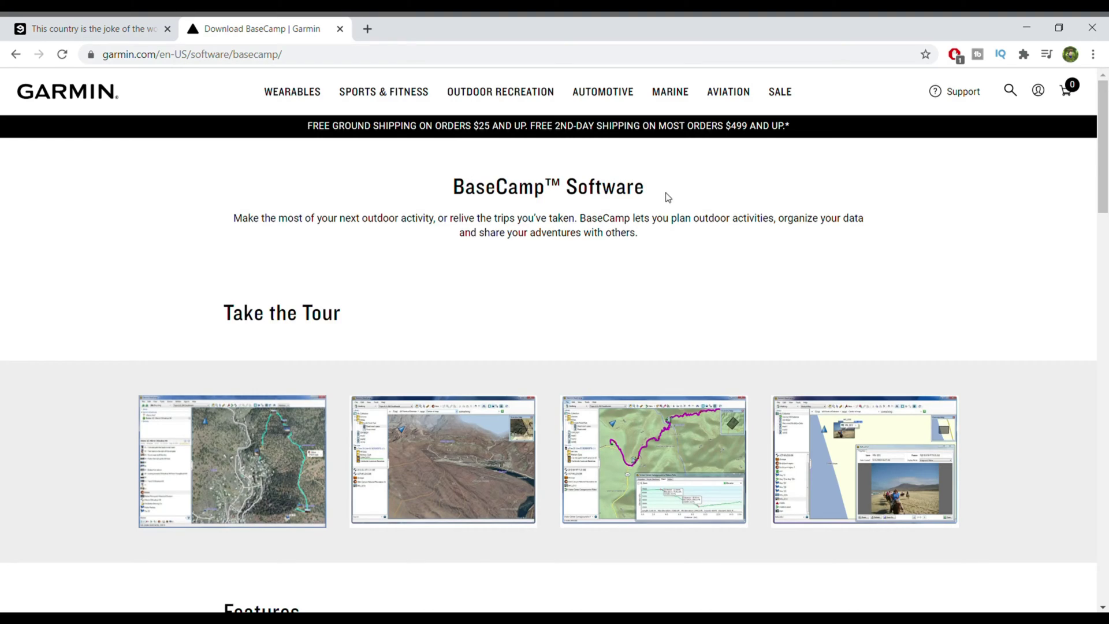
Scroll down the BaseCamp page past the download requirements to Download for Free.
scroll(632, 249, down, 18)
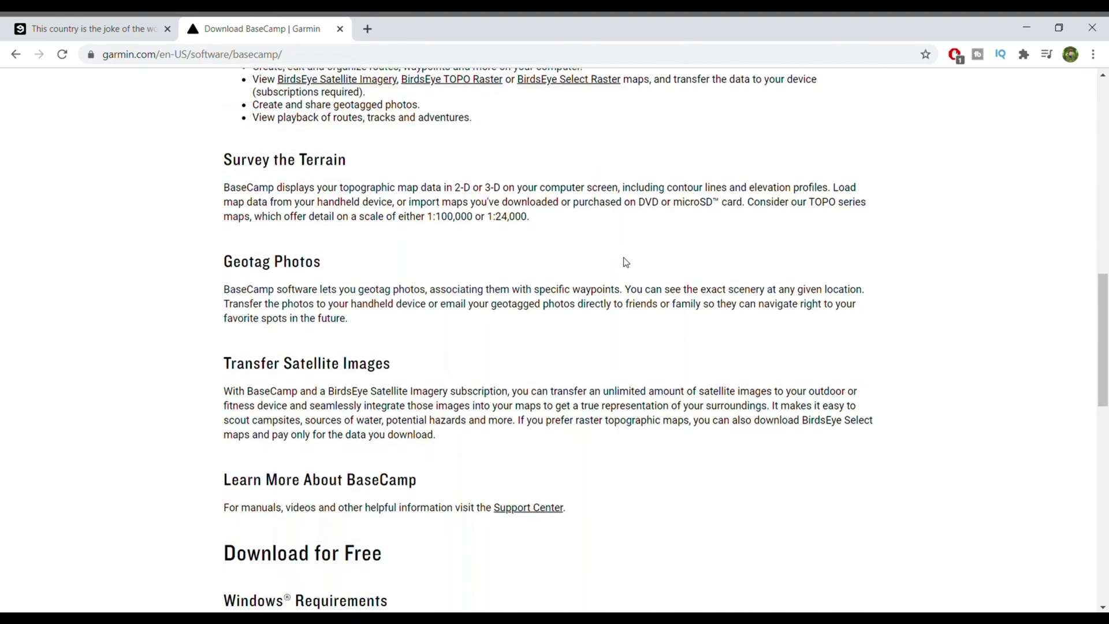
scroll(626, 261, down, 1)
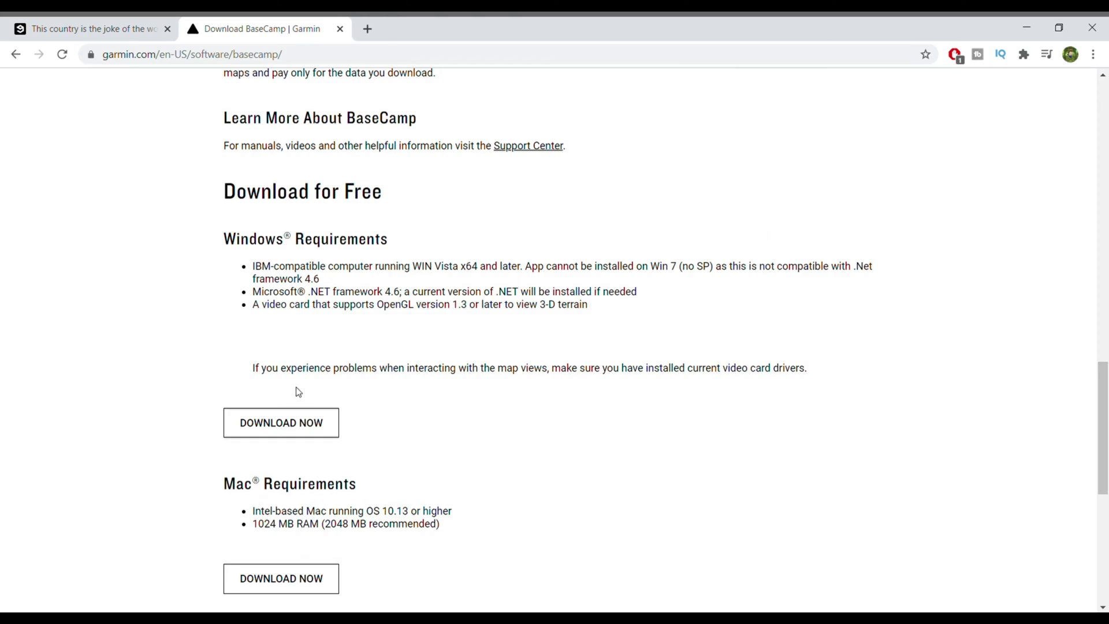
scroll(405, 474, down, 2)
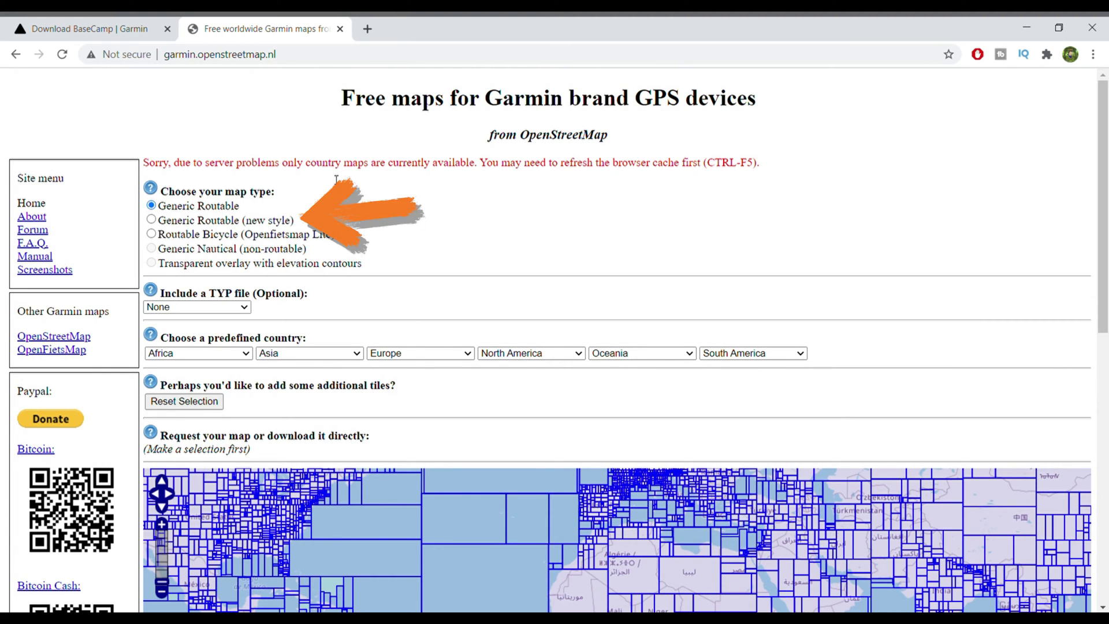
Request the Generic Routable (new style) Mongolia map from the Asia list for download.
click(152, 220)
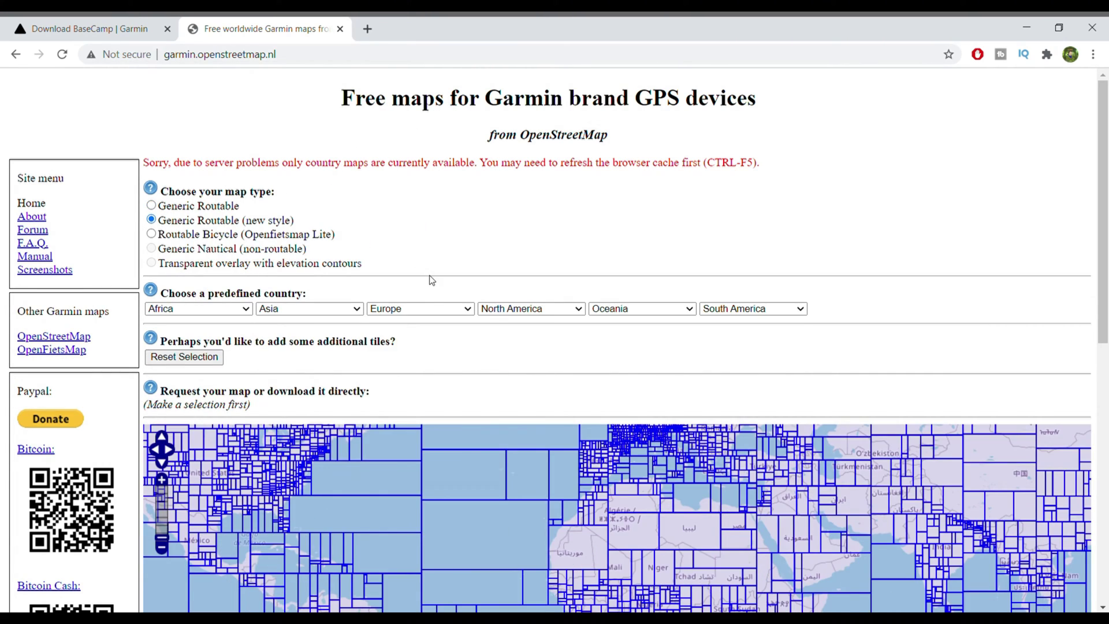
scroll(432, 280, down, 1)
click(359, 237)
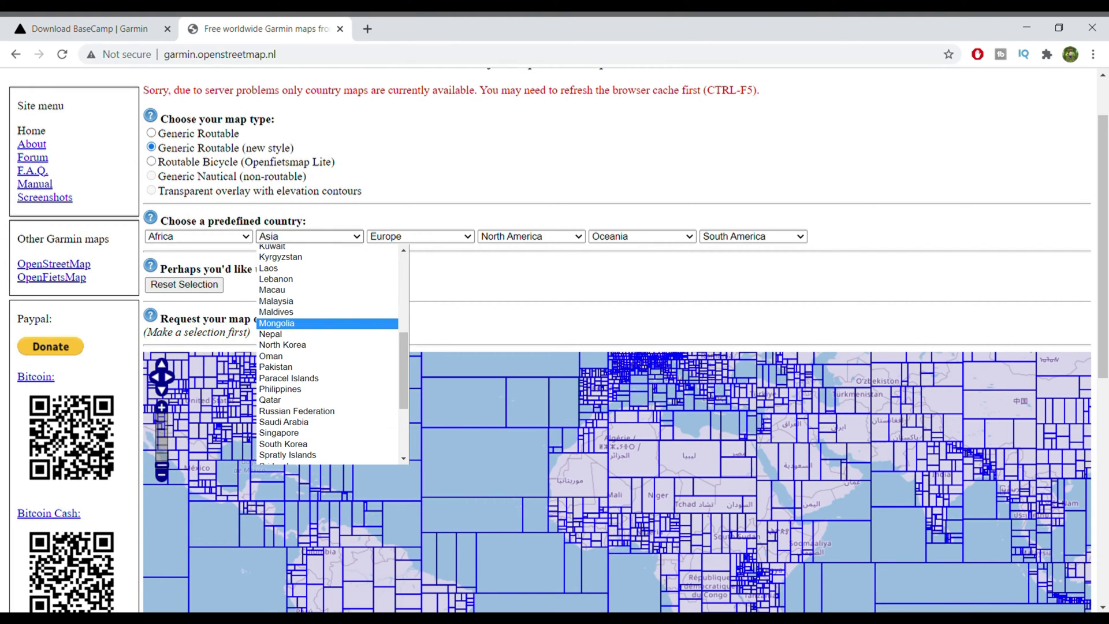
click(276, 323)
scroll(231, 288, down, 2)
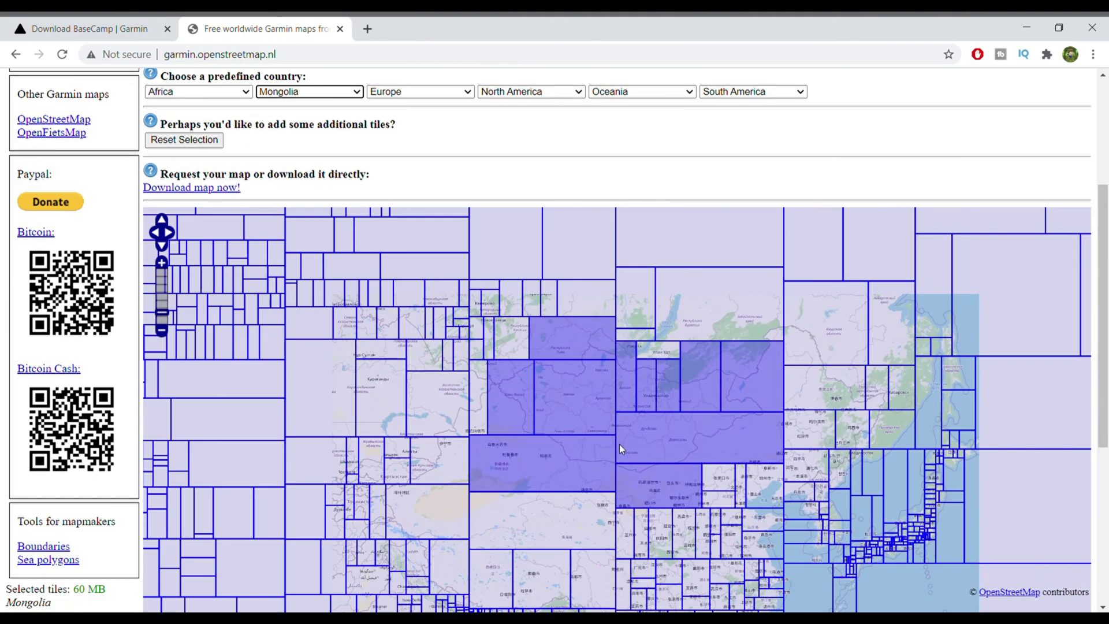
click(201, 196)
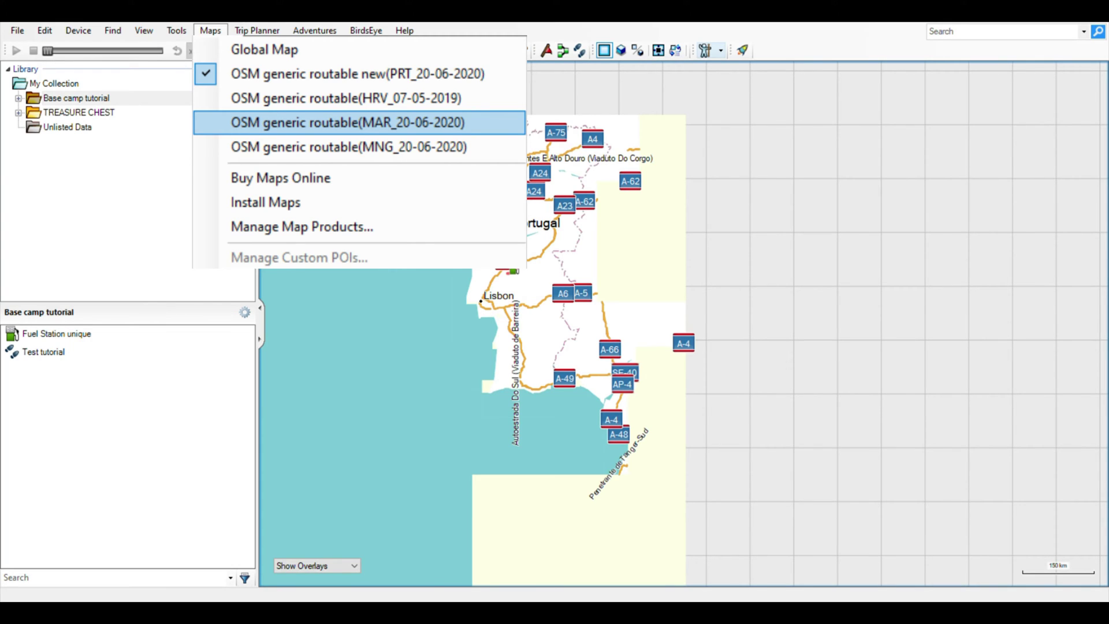
Keep the Portugal OSM map (PRT) active and zoom the map in on Ponte de Sor.
click(377, 88)
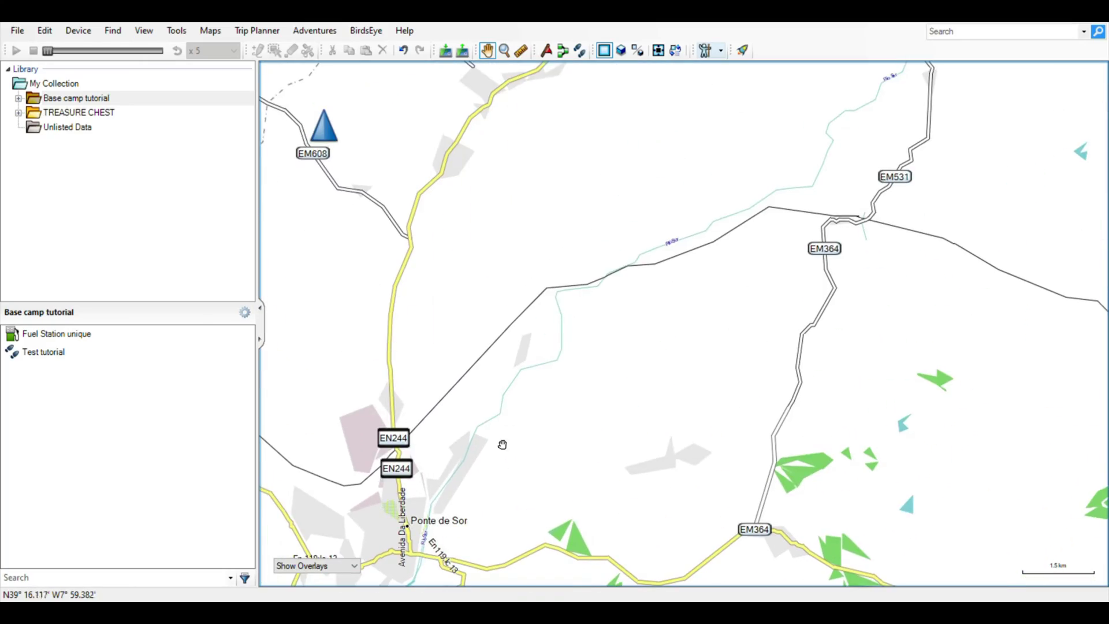
scroll(597, 314, up, 3)
scroll(541, 401, down, 2)
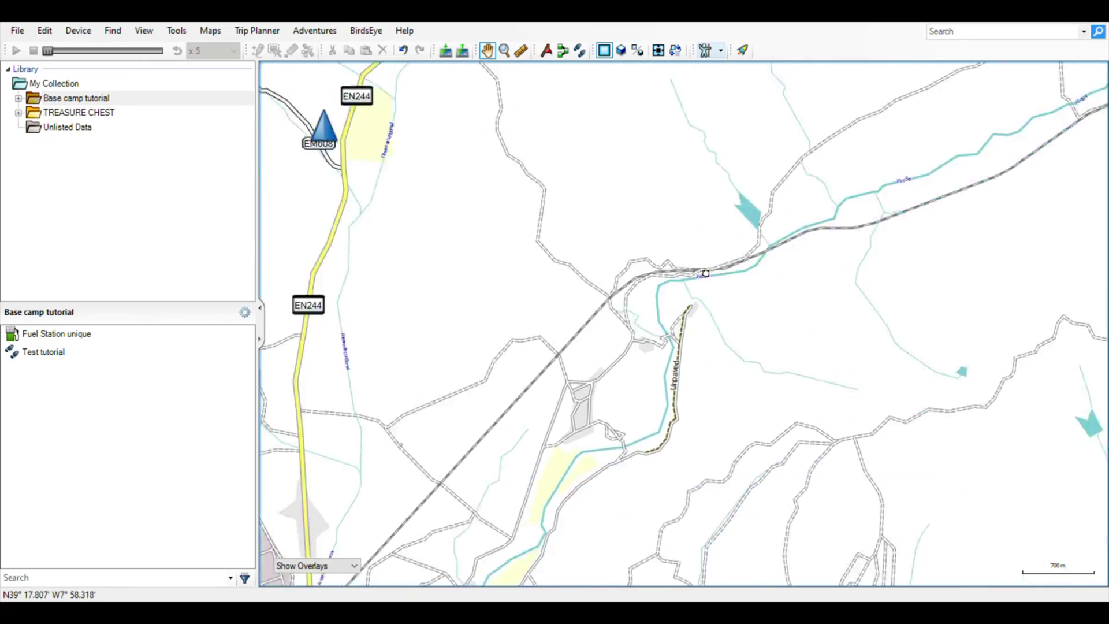
scroll(642, 347, up, 4)
scroll(682, 319, up, 1)
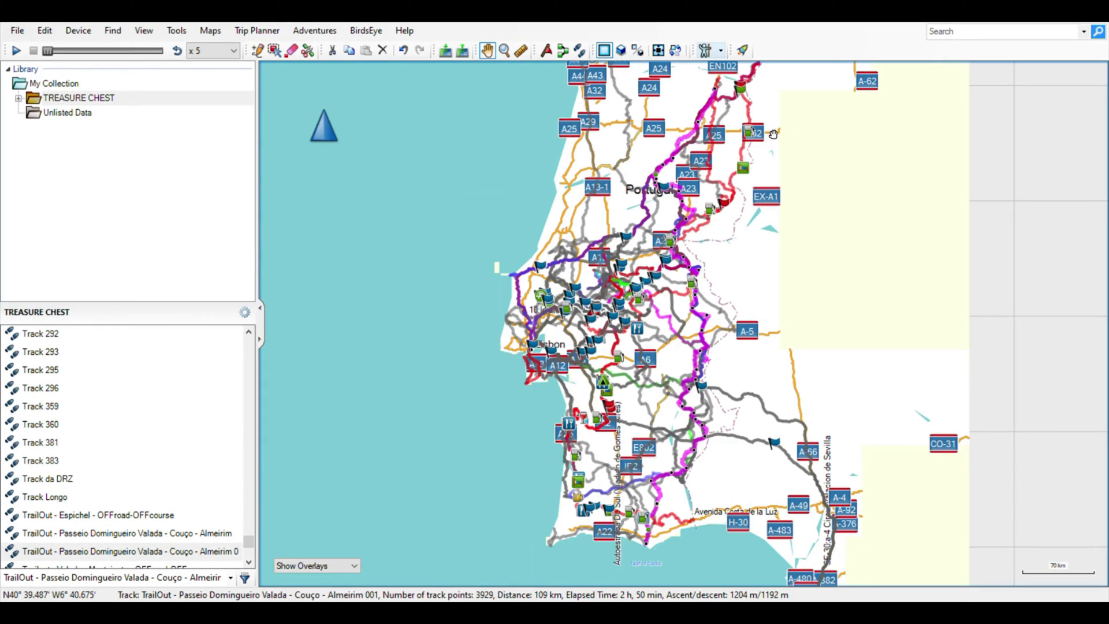
Create a new list folder named 'Basecamp tutorial' under My Collection.
scroll(657, 356, up, 5)
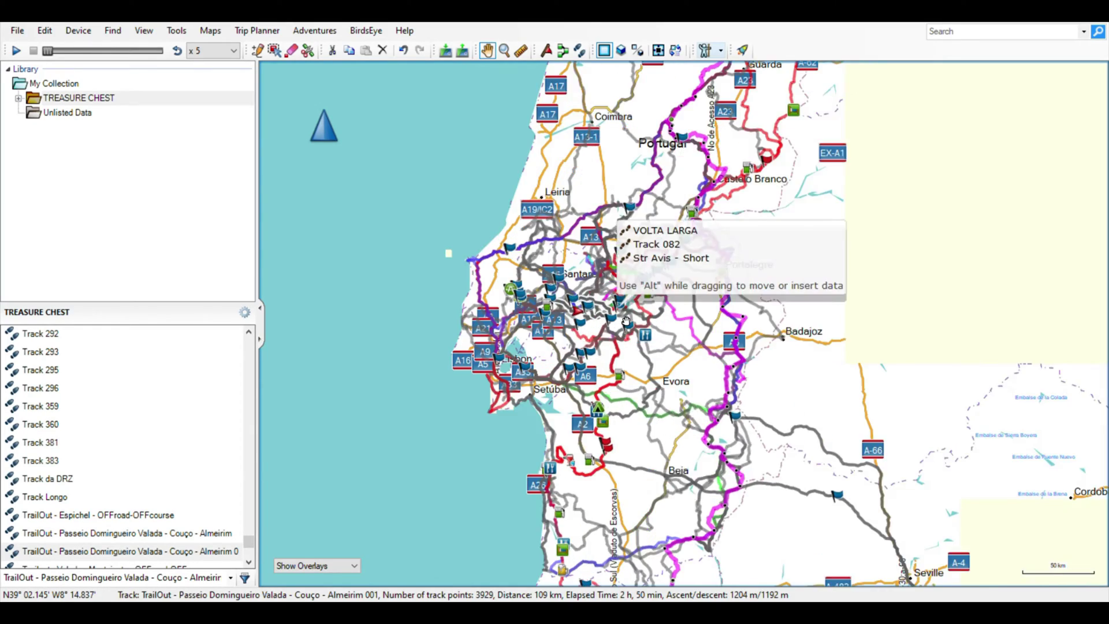
scroll(612, 322, down, 5)
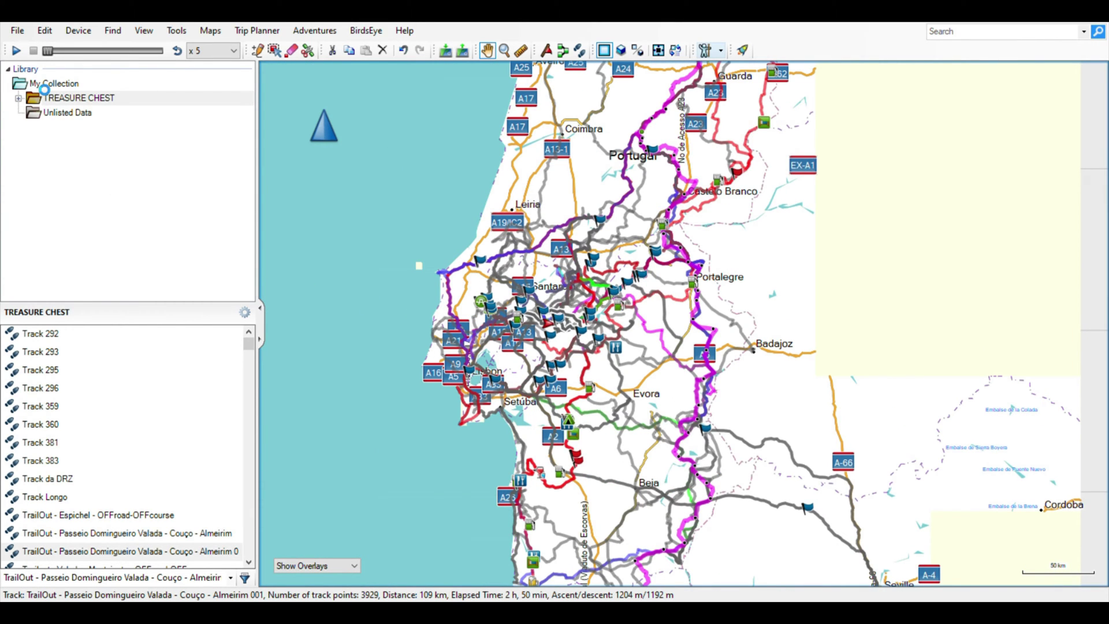
right_click(36, 84)
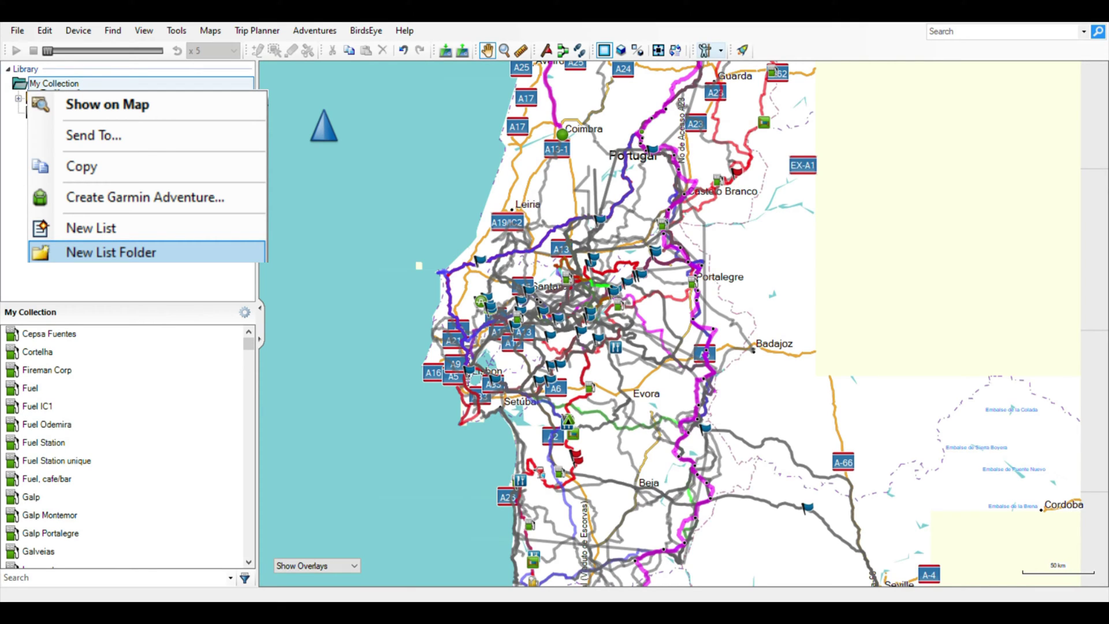
click(109, 252)
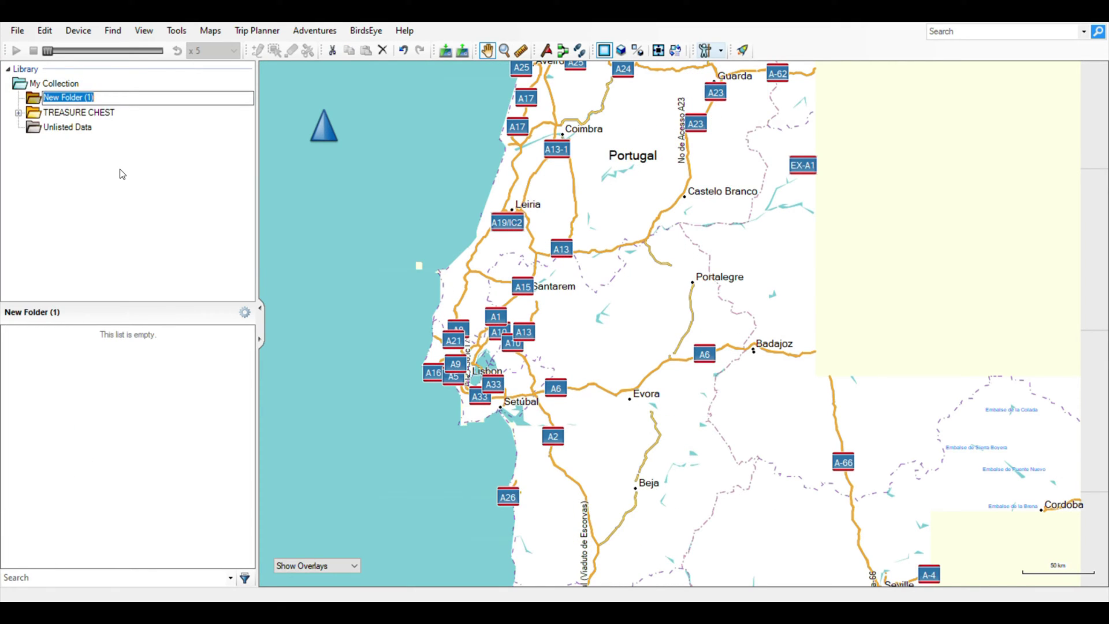
text(Basecamp tutorial)
key(Return)
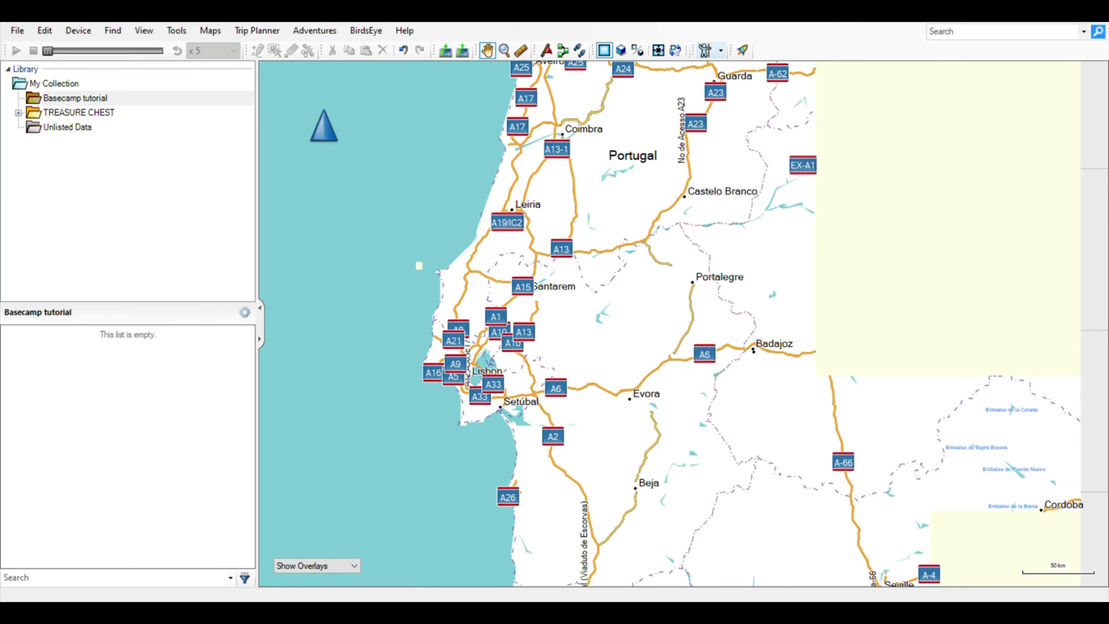
Create a new list named 'MY FIRST LIST' inside the Basecamp tutorial folder.
right_click(81, 102)
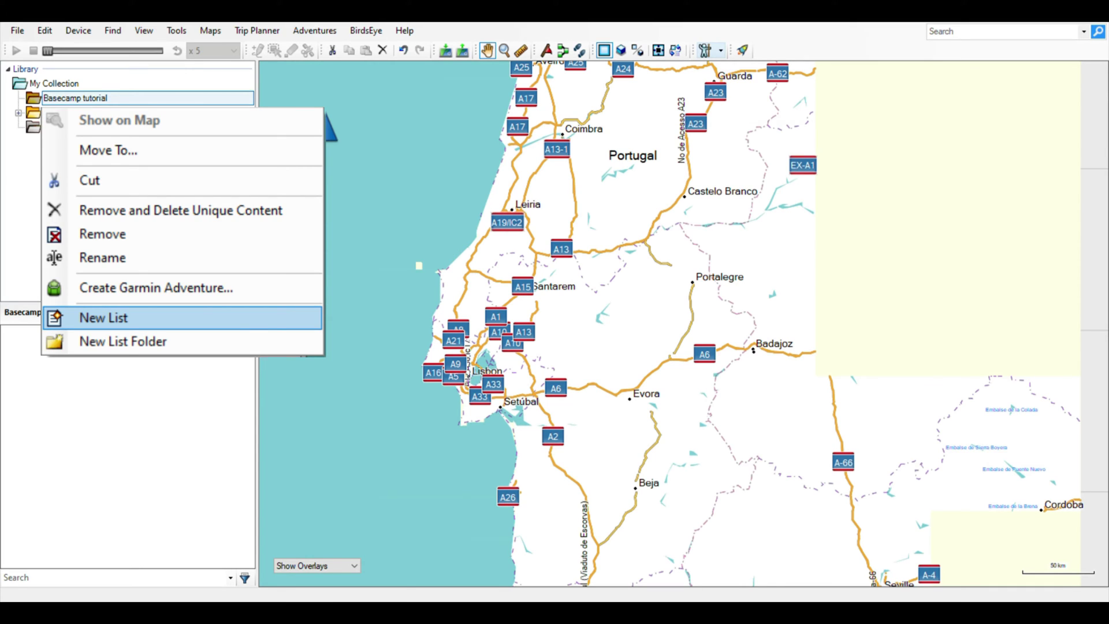
click(104, 317)
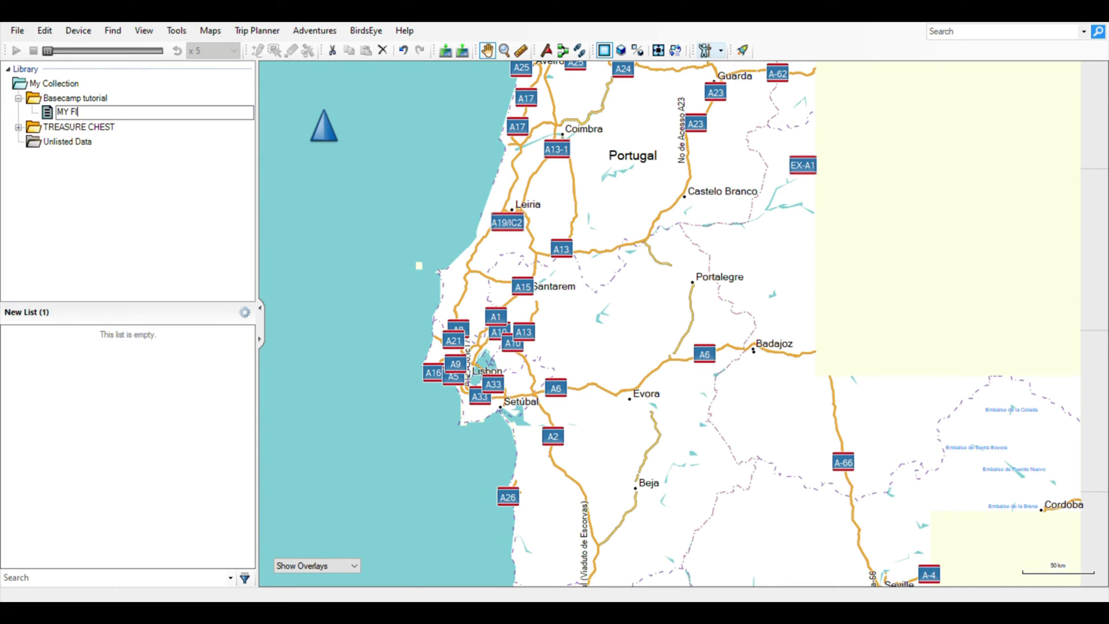
key(Return)
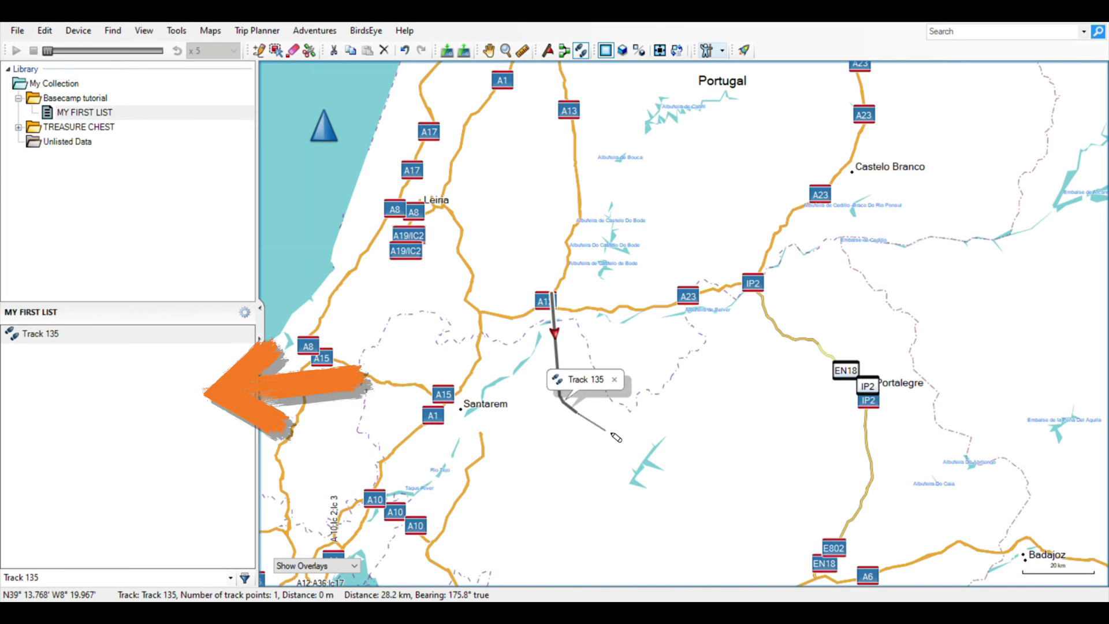
Complete Track 135's loop and place waypoints A23, Alentejo/Centro and land inside it.
click(541, 231)
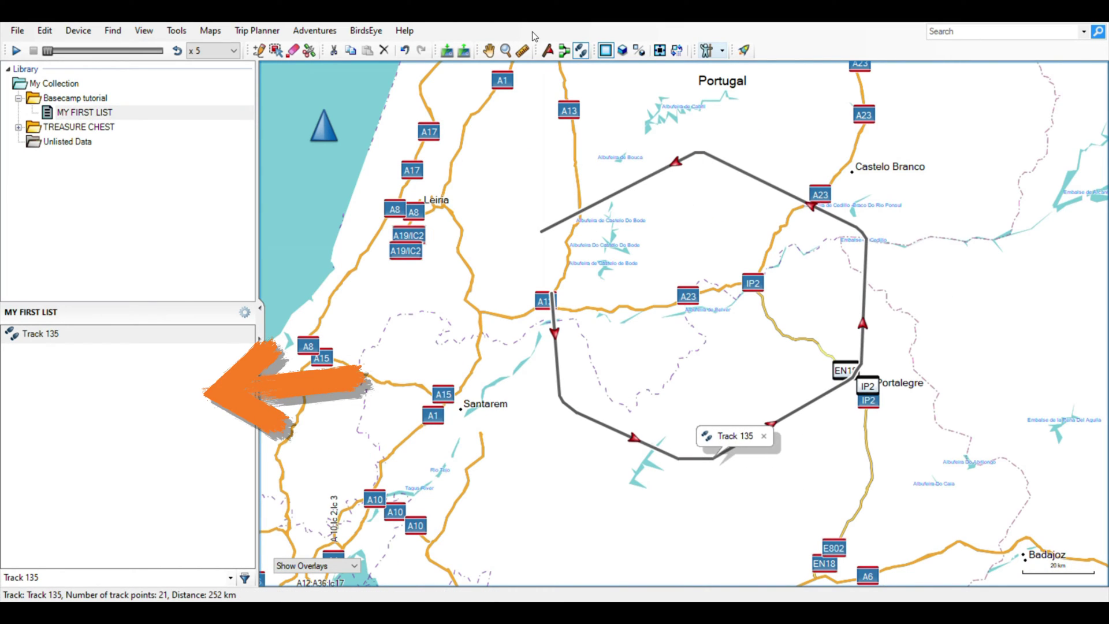
click(548, 52)
click(637, 310)
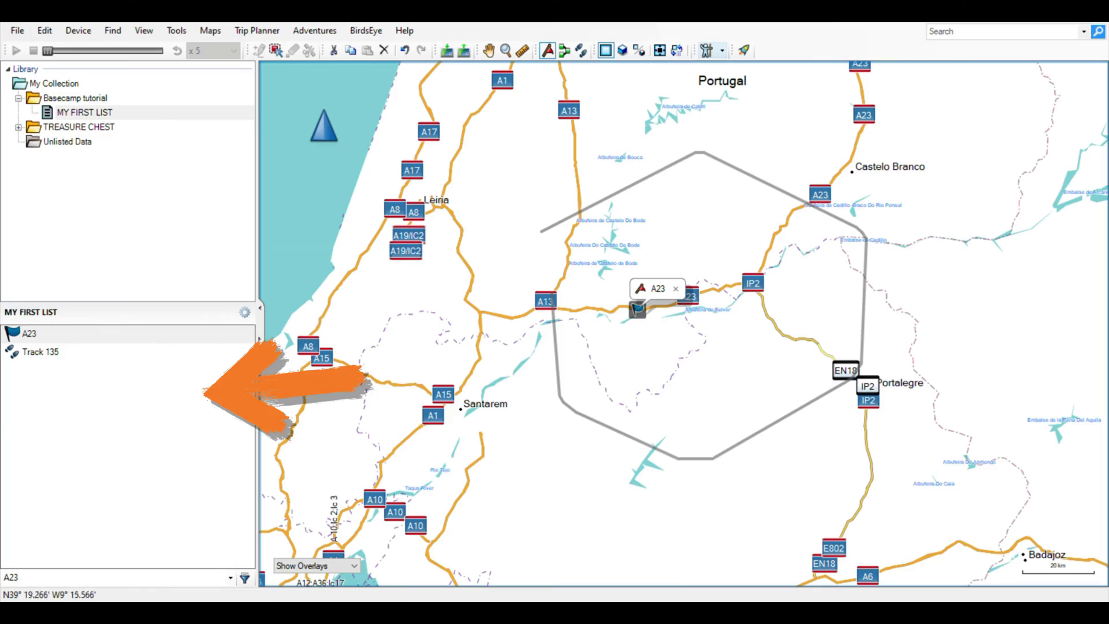
click(611, 395)
click(783, 365)
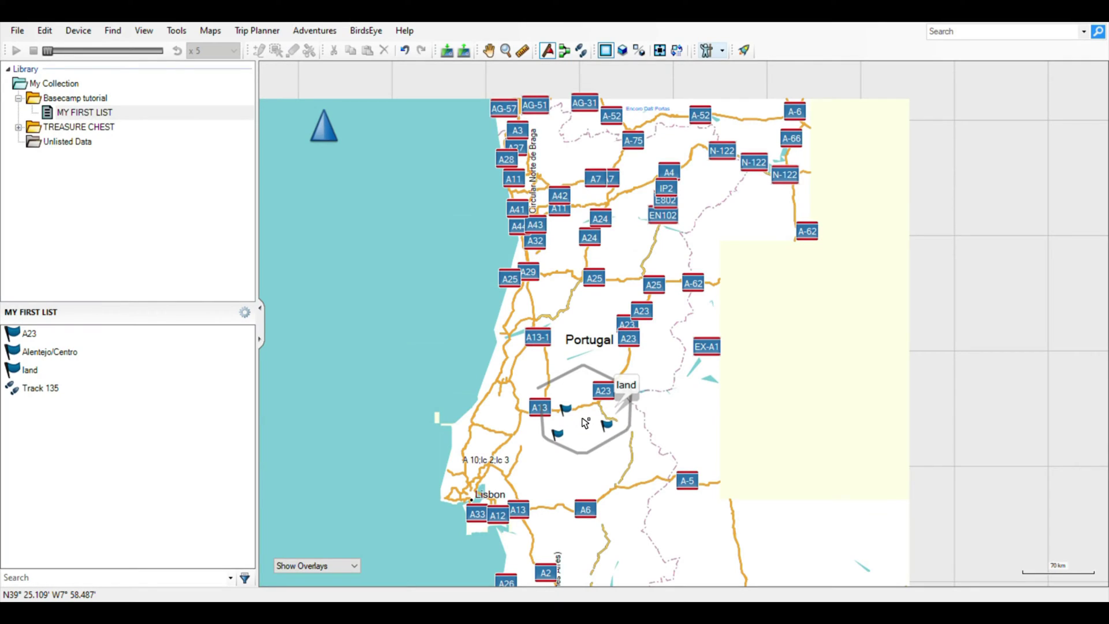
Zoom in around Castelo Branco and select Track 135 so the map centres on it.
scroll(585, 423, up, 5)
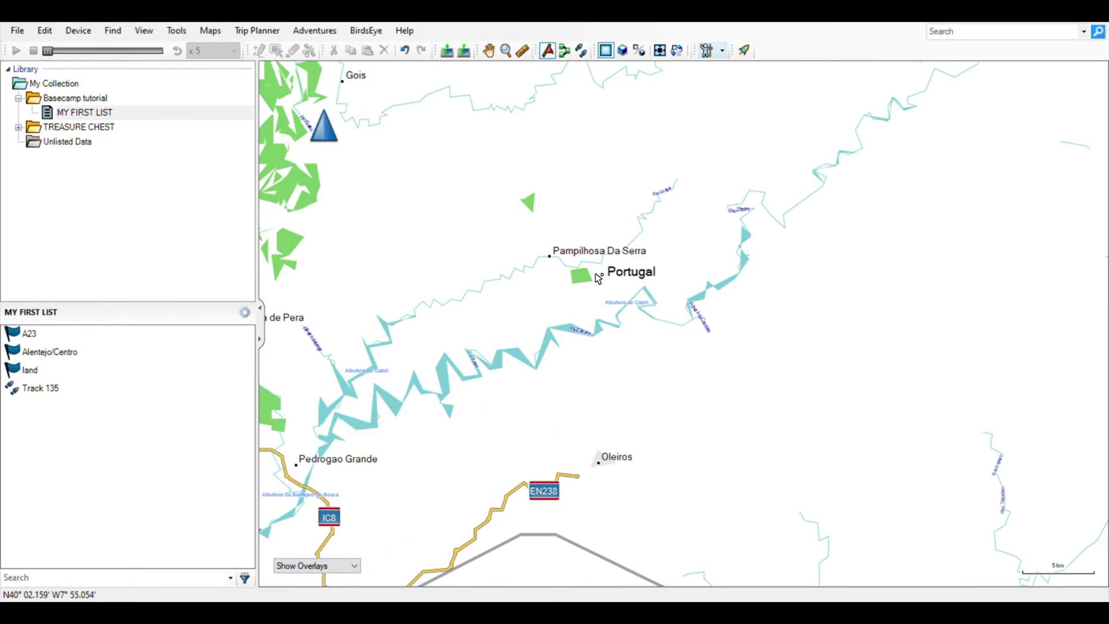
scroll(594, 285, down, 2)
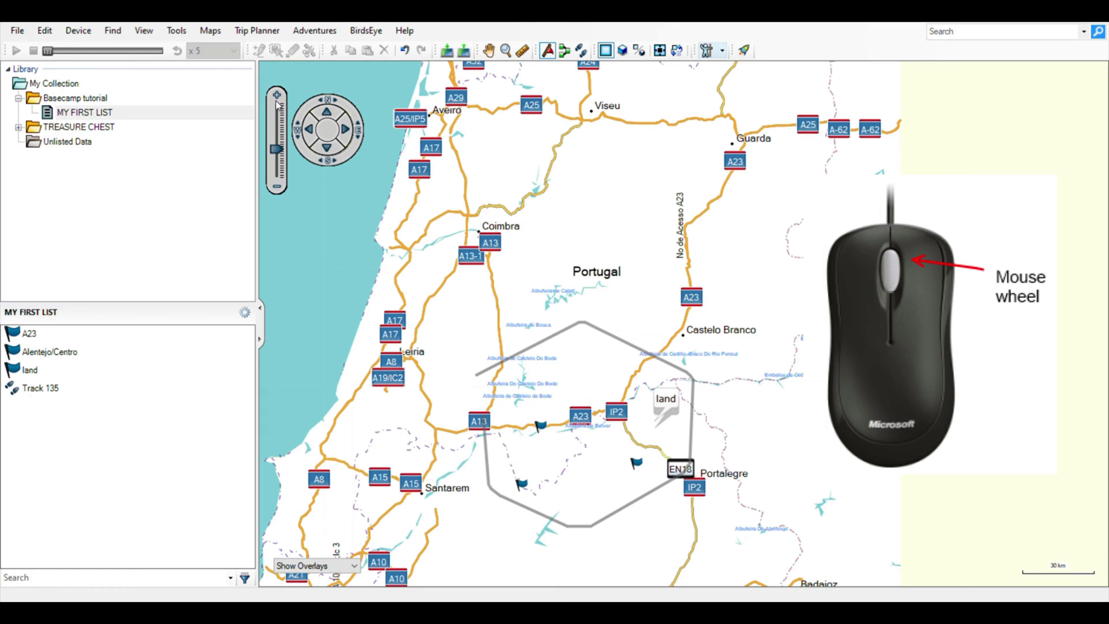
click(276, 103)
click(276, 103)
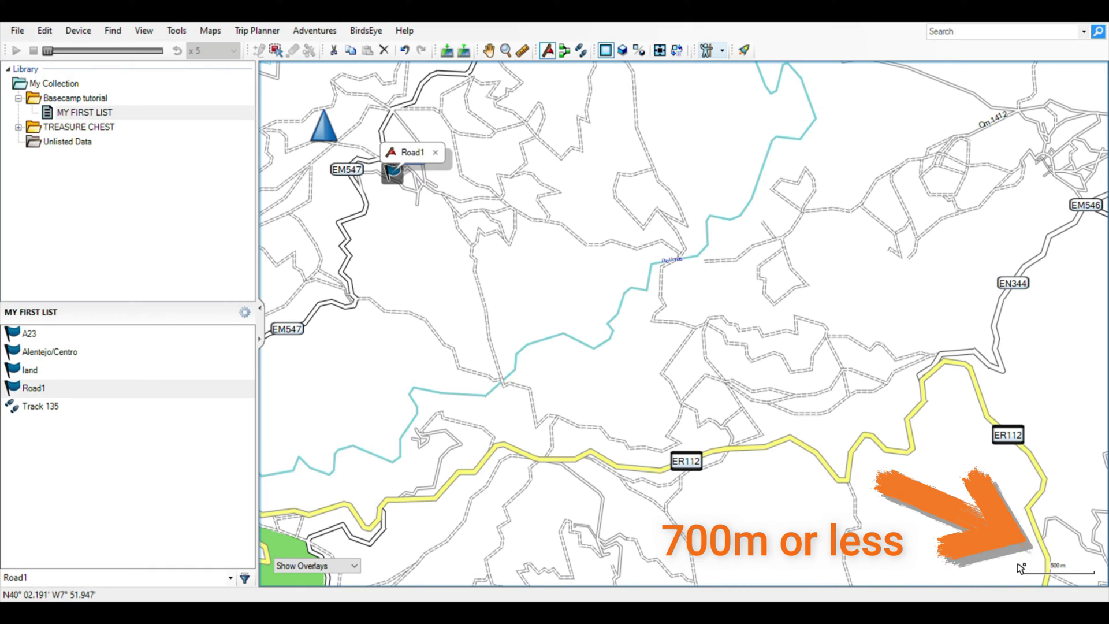
scroll(498, 222, up, 2)
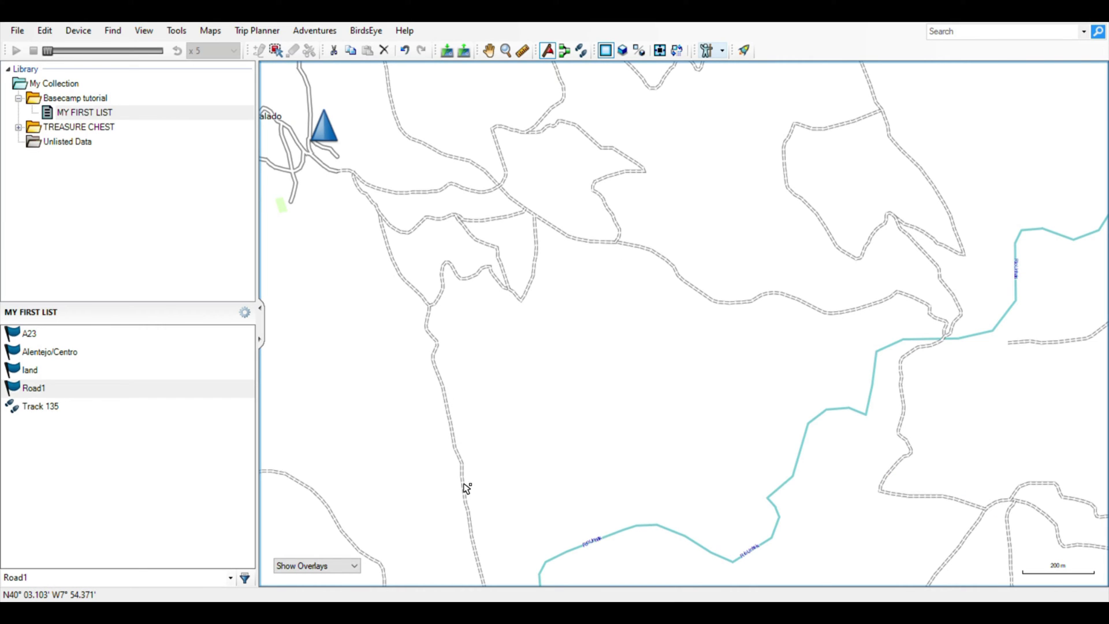
key(Down)
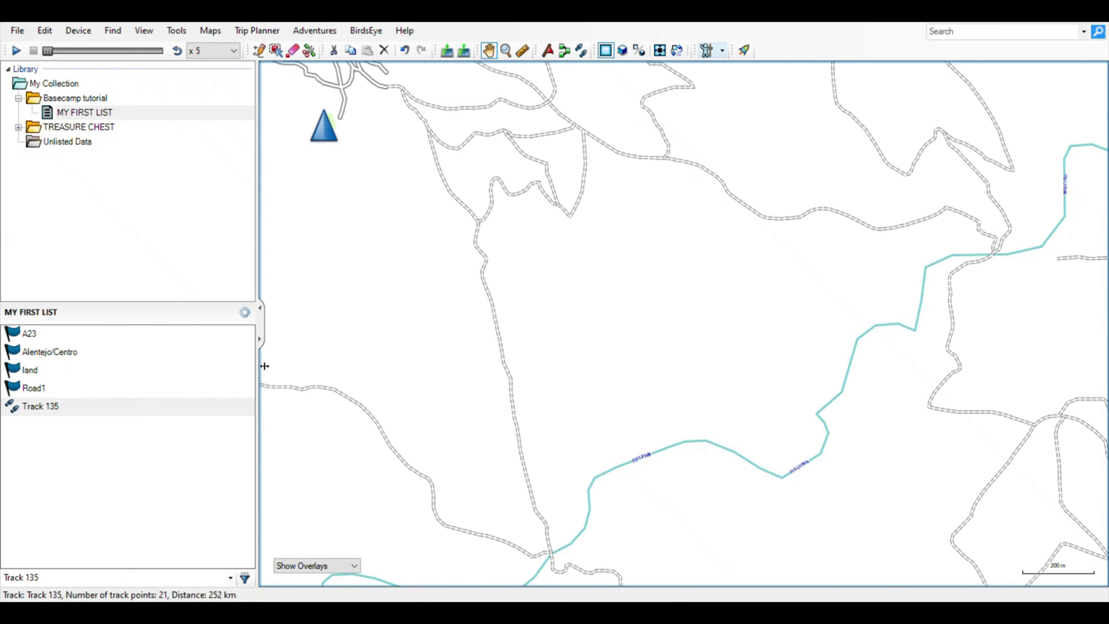
Start a hand-drawn track in MY FIRST LIST following the dirt road north.
click(84, 111)
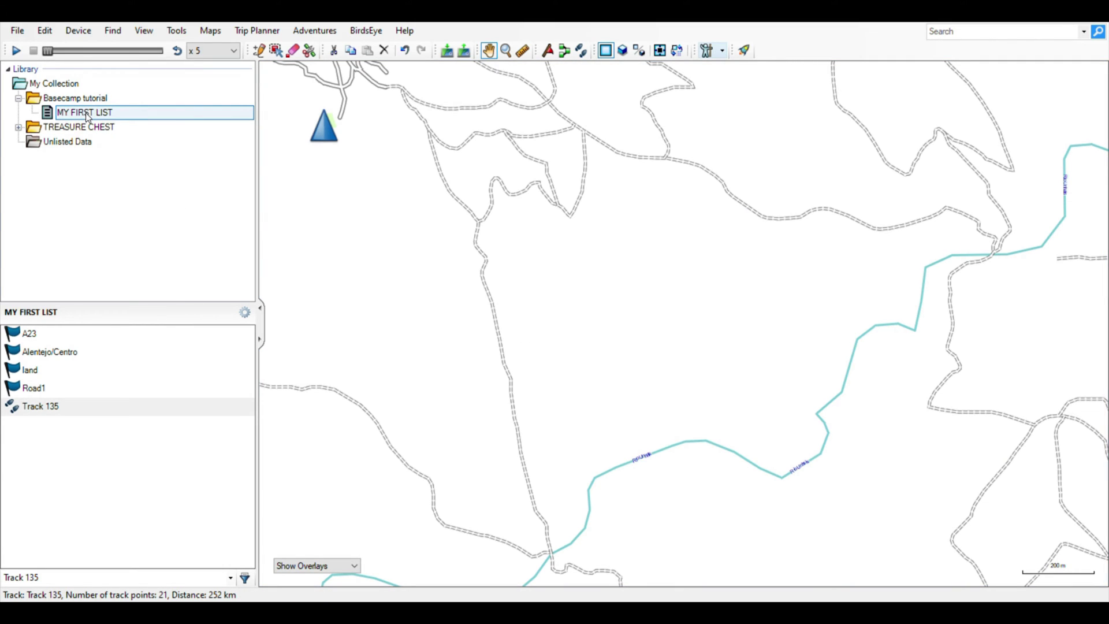
click(579, 56)
click(500, 364)
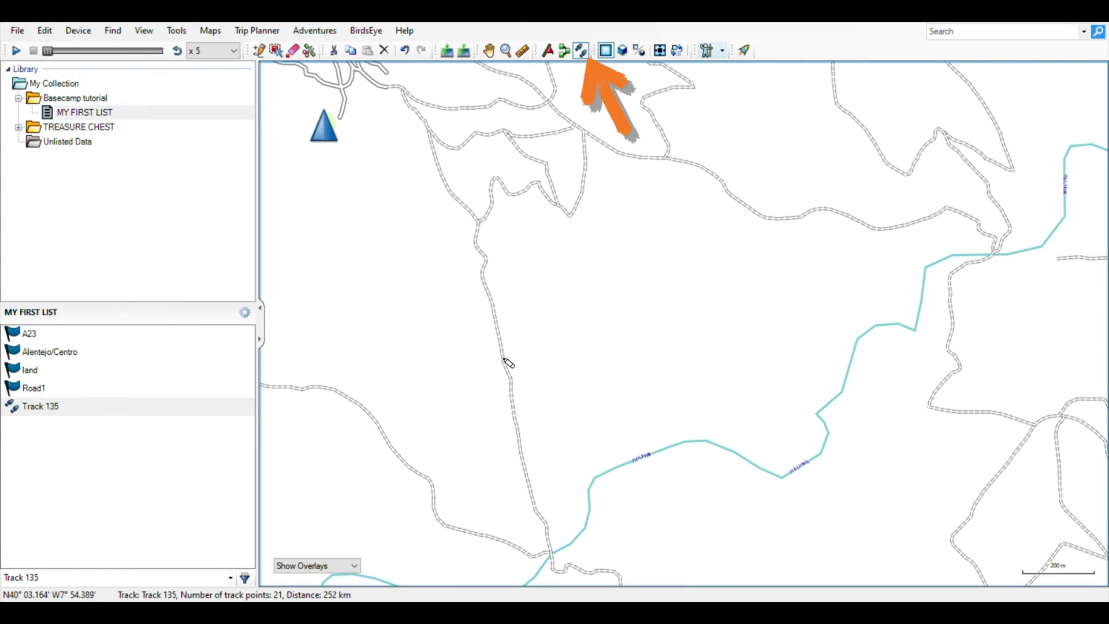
click(495, 318)
click(488, 284)
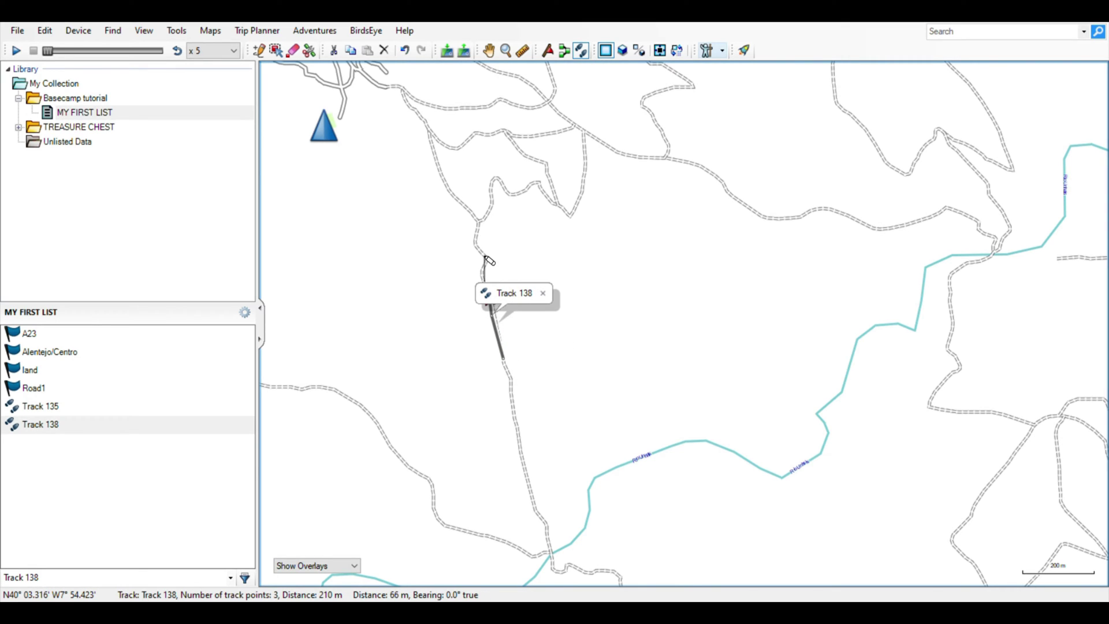
click(475, 234)
click(494, 204)
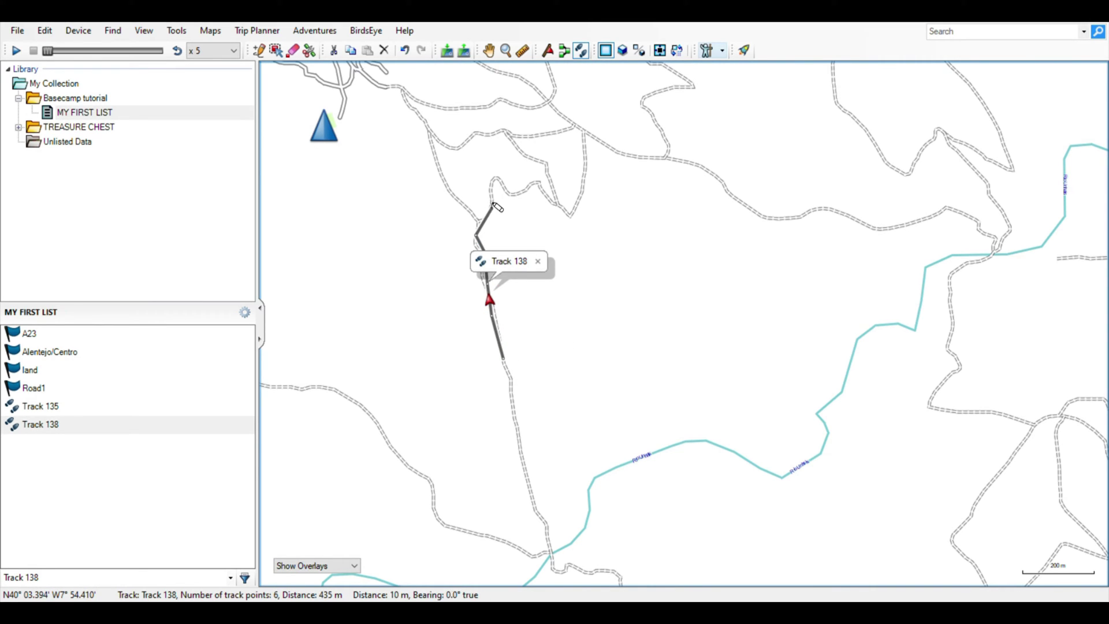
Continue Track 138 east along the road's bends to 11 points and select it.
click(497, 177)
click(513, 191)
click(532, 182)
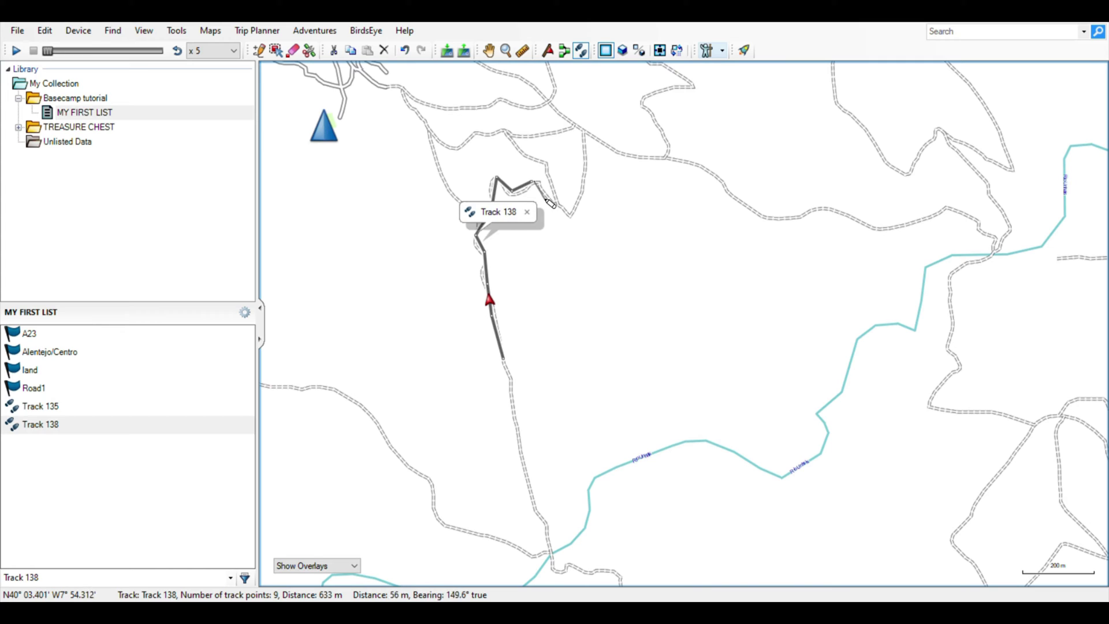
click(547, 204)
click(571, 213)
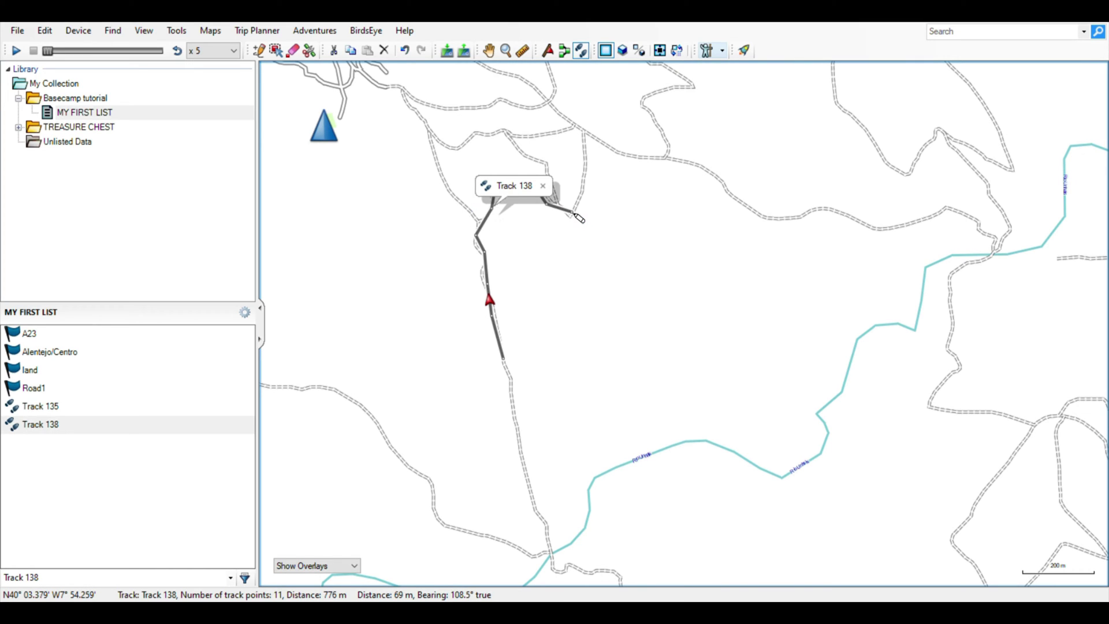
click(55, 432)
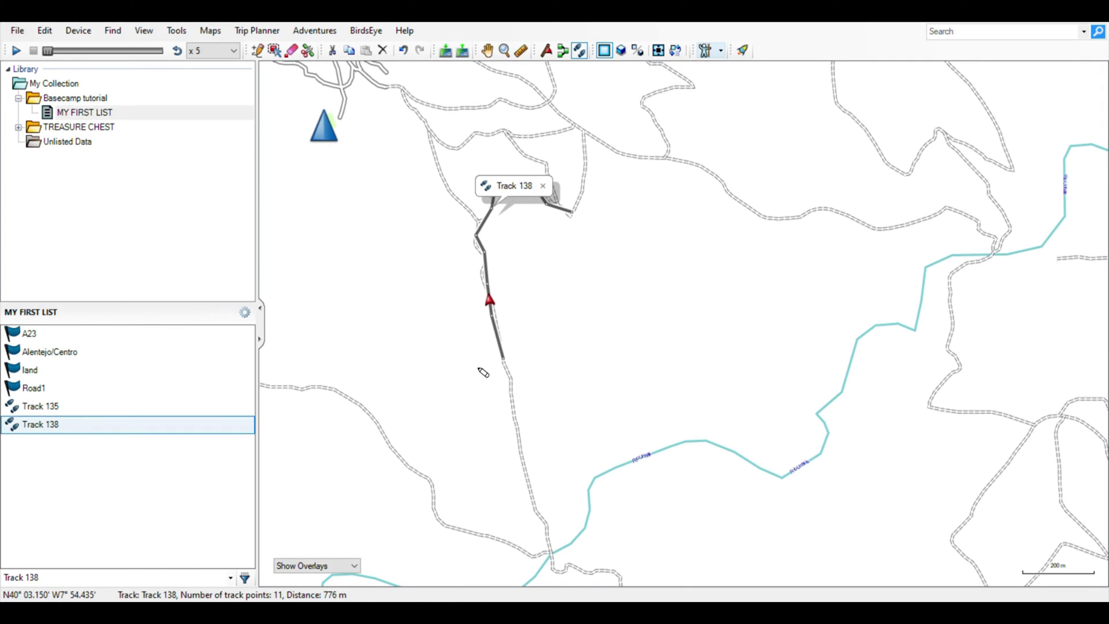
right_click(35, 429)
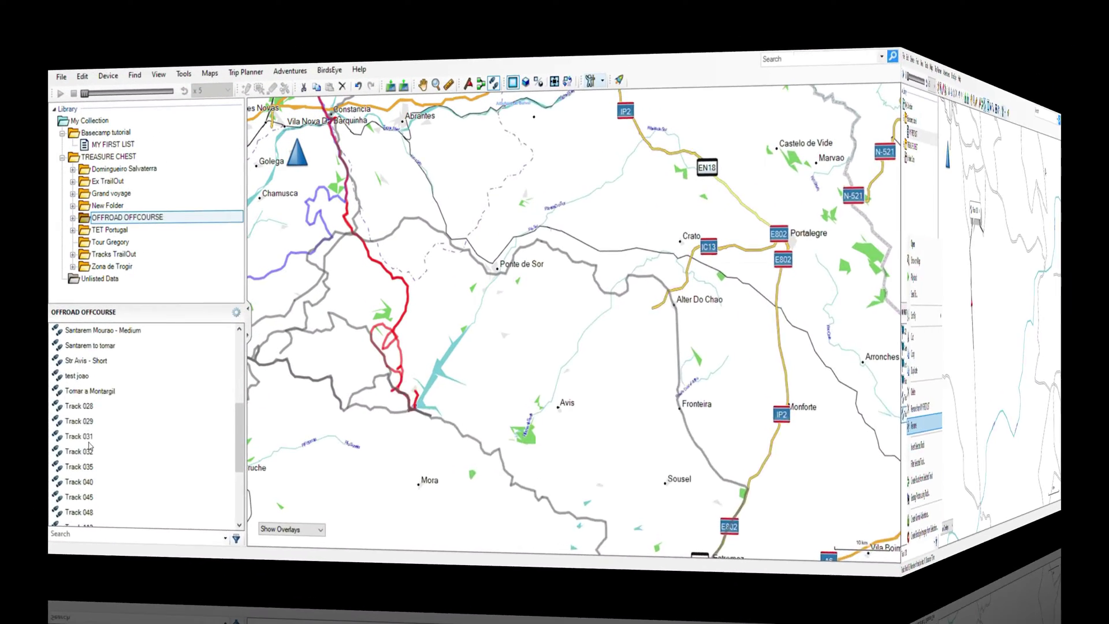
scroll(71, 473, down, 3)
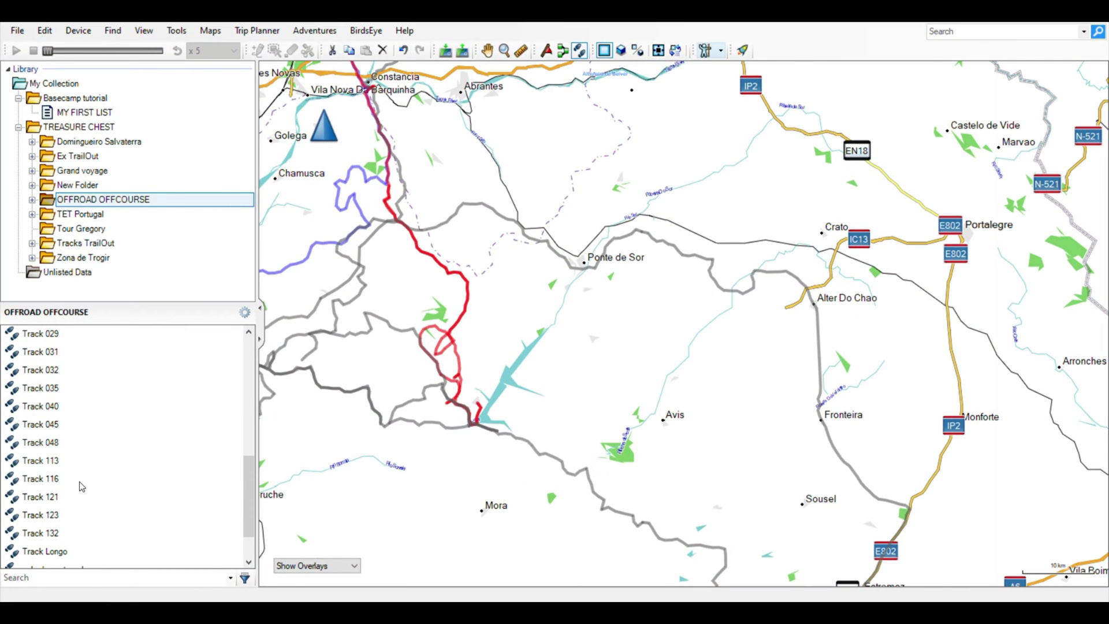
scroll(81, 486, up, 6)
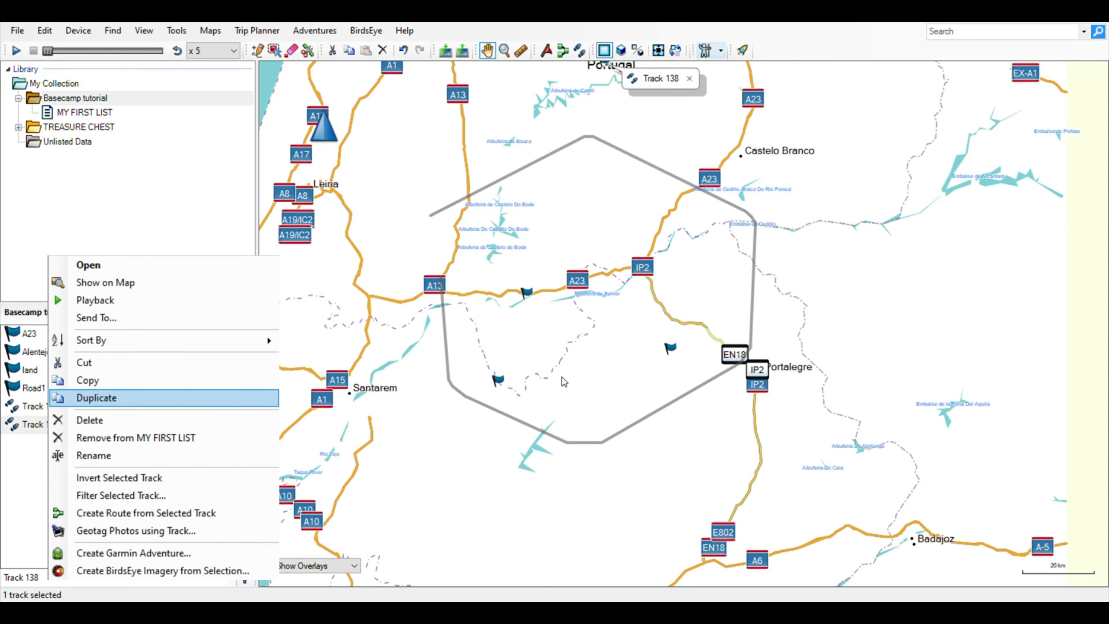
Duplicate Track 138 and create a new empty list from MY FIRST LIST.
key(Return)
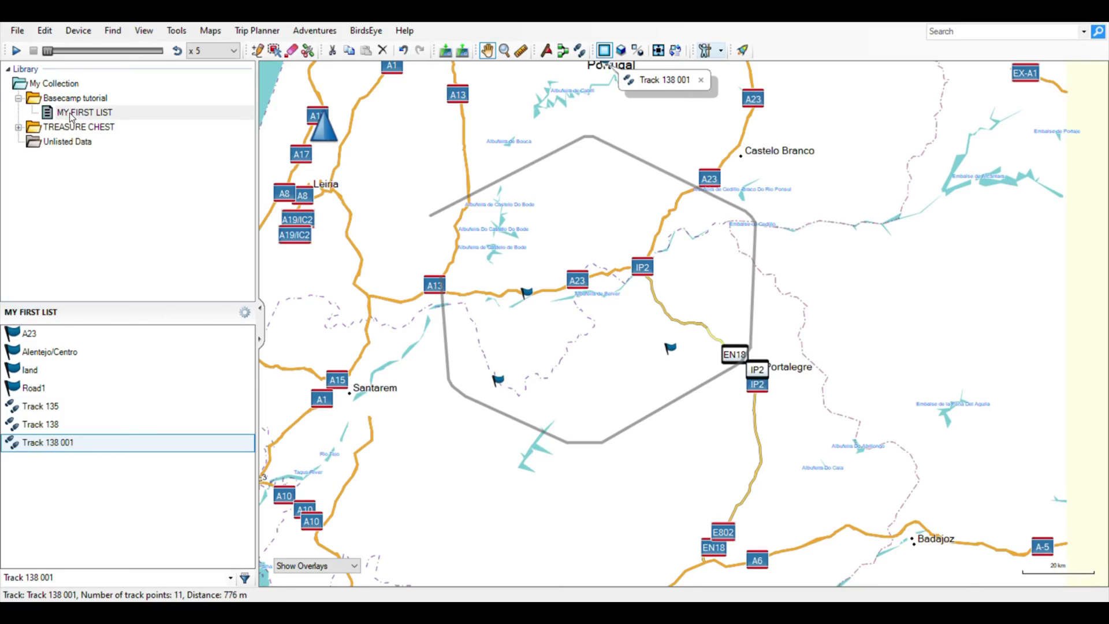
right_click(71, 115)
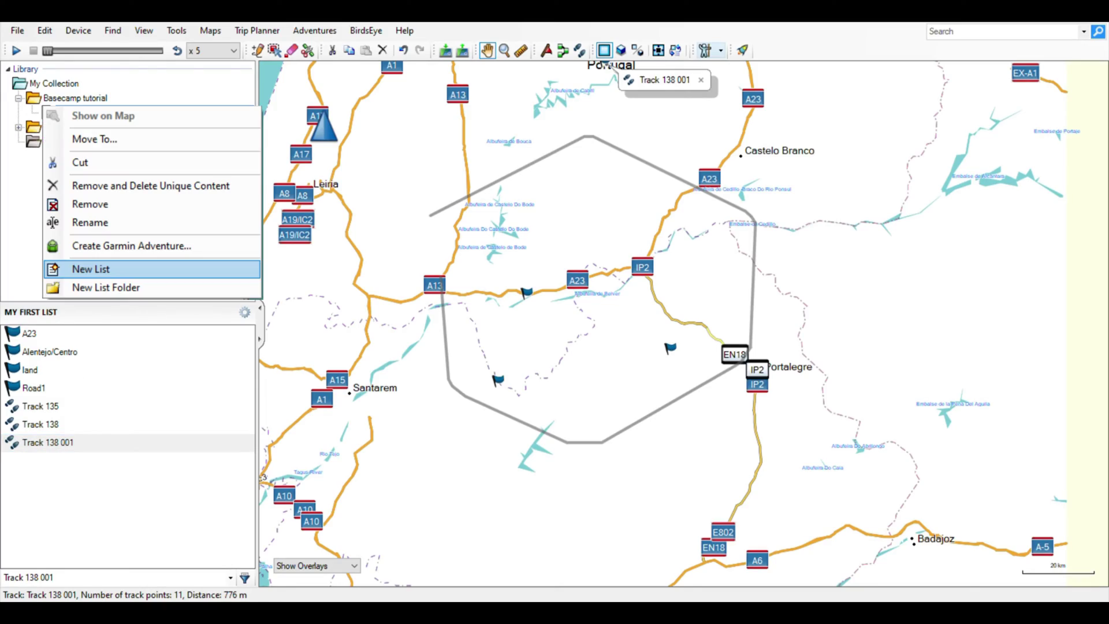
key(Return)
Move Track 138 001 into New List (1) and choose to delete it.
drag(39, 449, 166, 388)
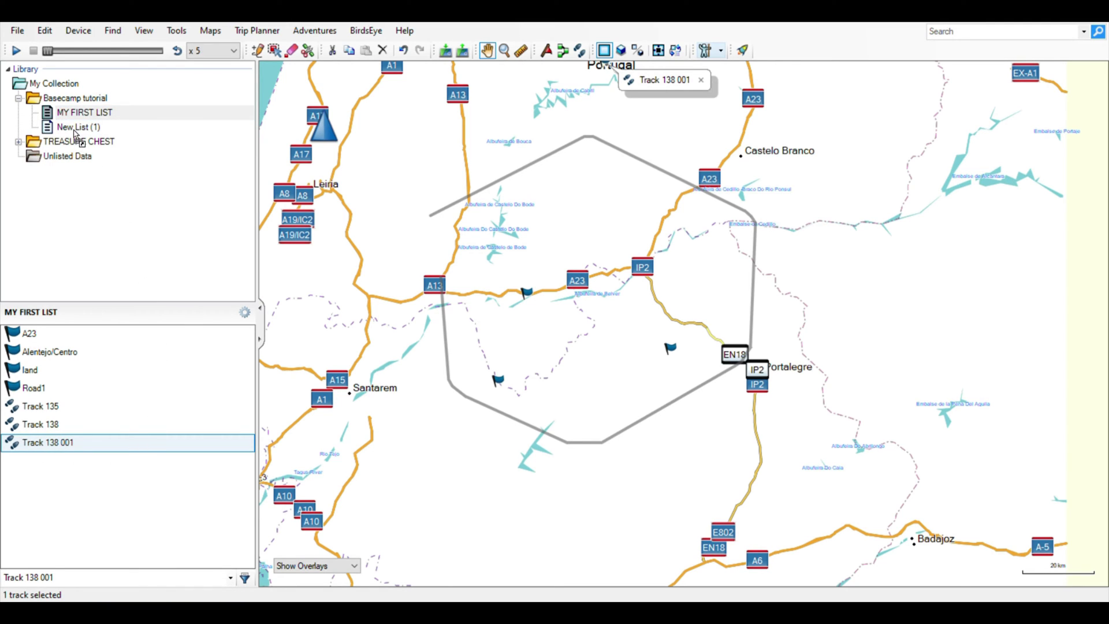
drag(74, 132, 71, 128)
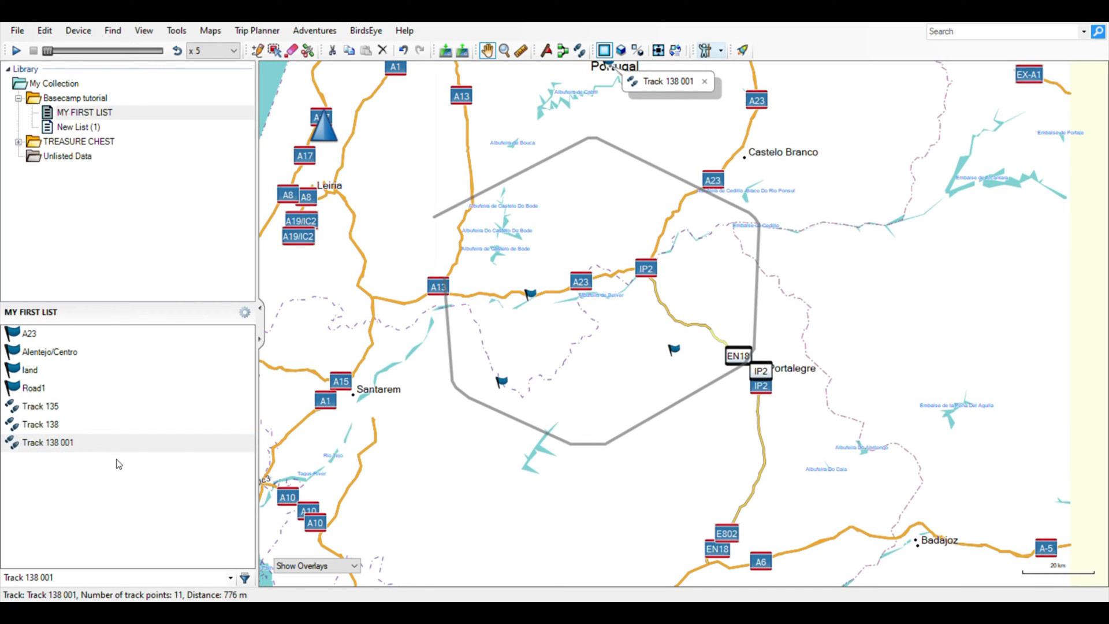
right_click(76, 443)
key(Return)
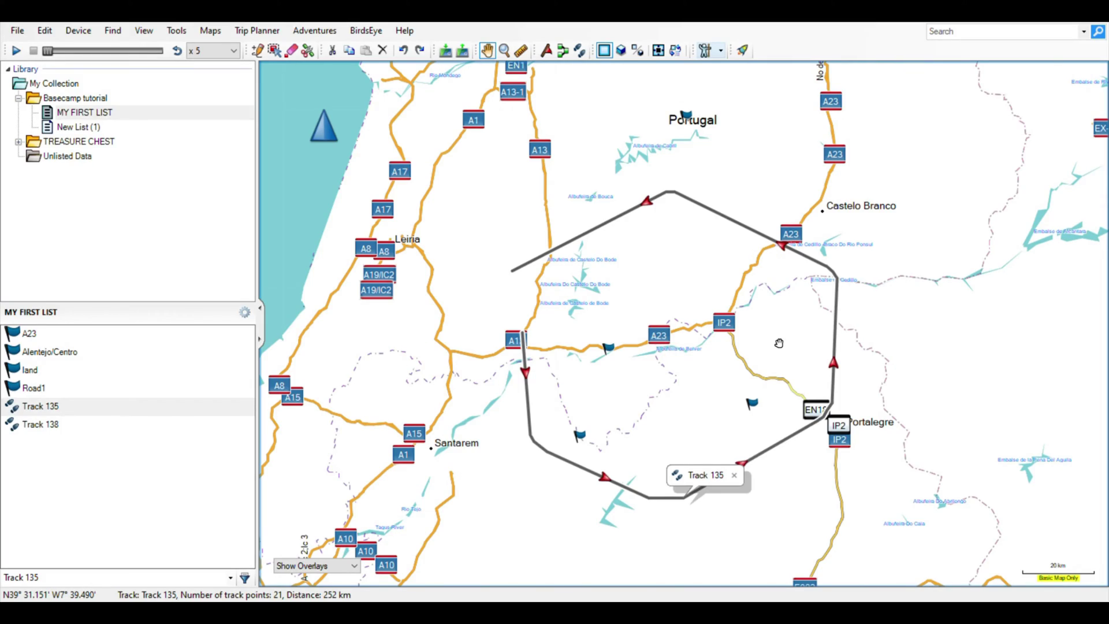
Change Track 135's colour from Dark Gray to Red and deselect it to view the loop.
double_click(41, 406)
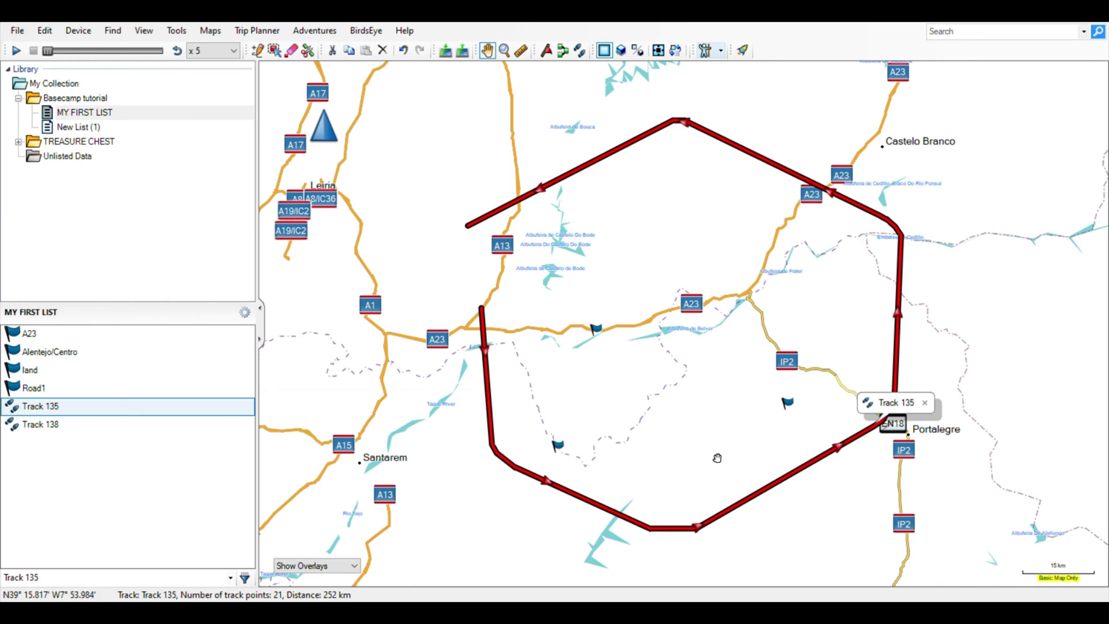
click(596, 329)
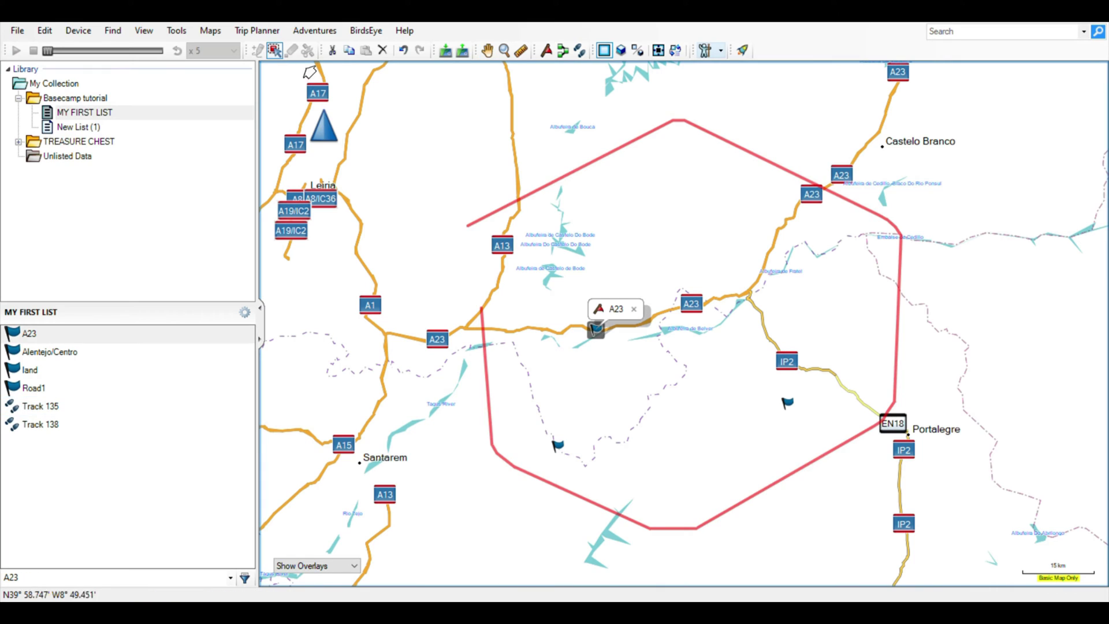
Select Track 135 with the Hand tool and pan south toward Santarem, Lisbon and Evora.
click(487, 51)
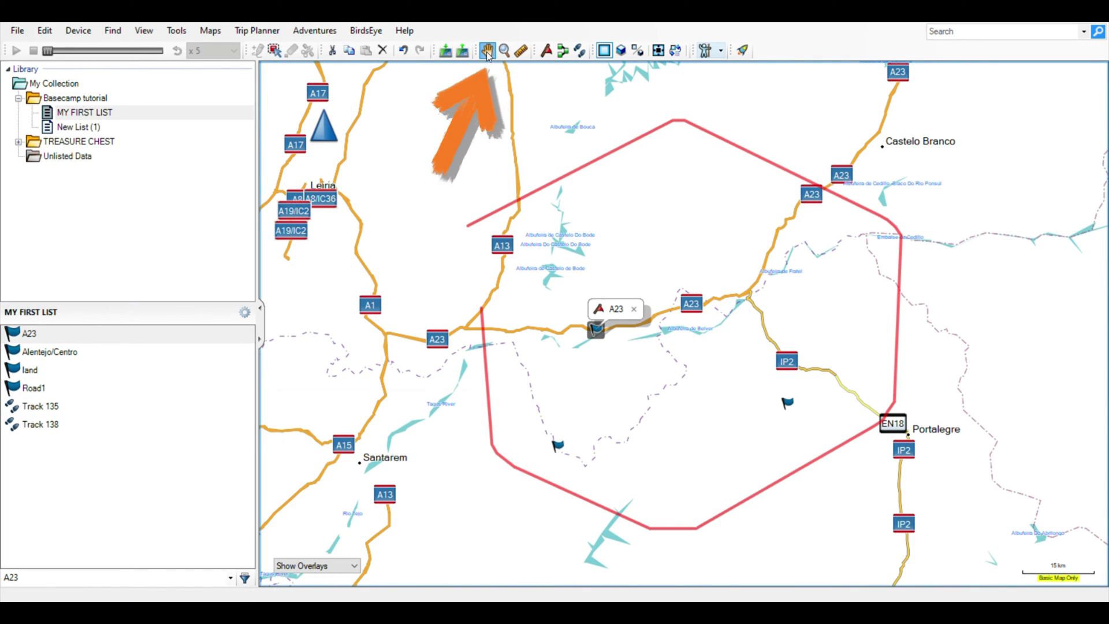
click(589, 180)
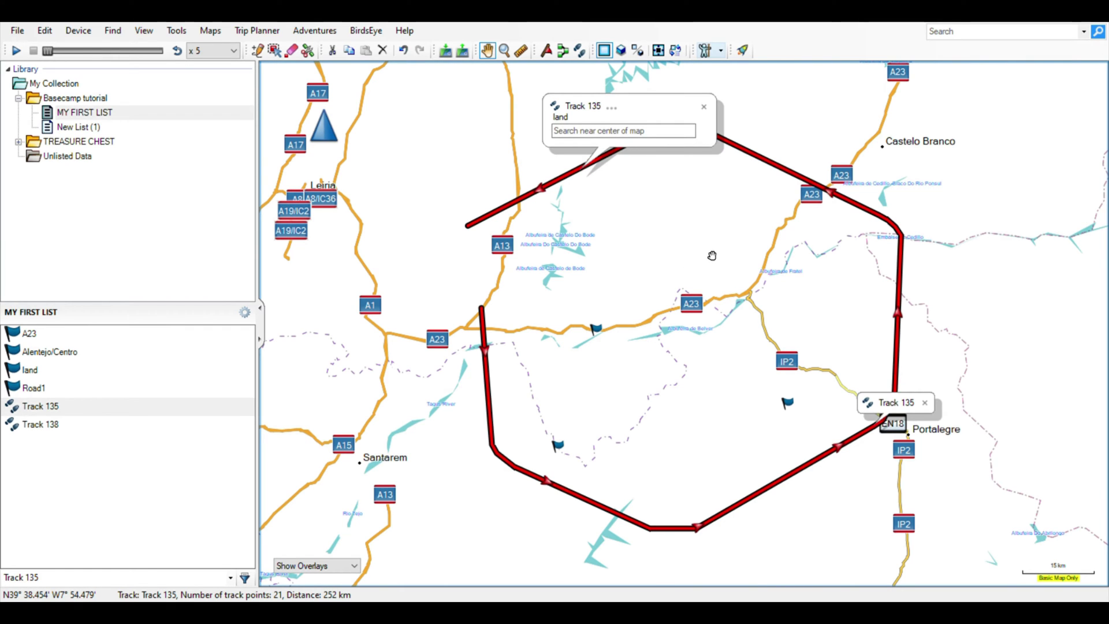
drag(712, 255, 786, 141)
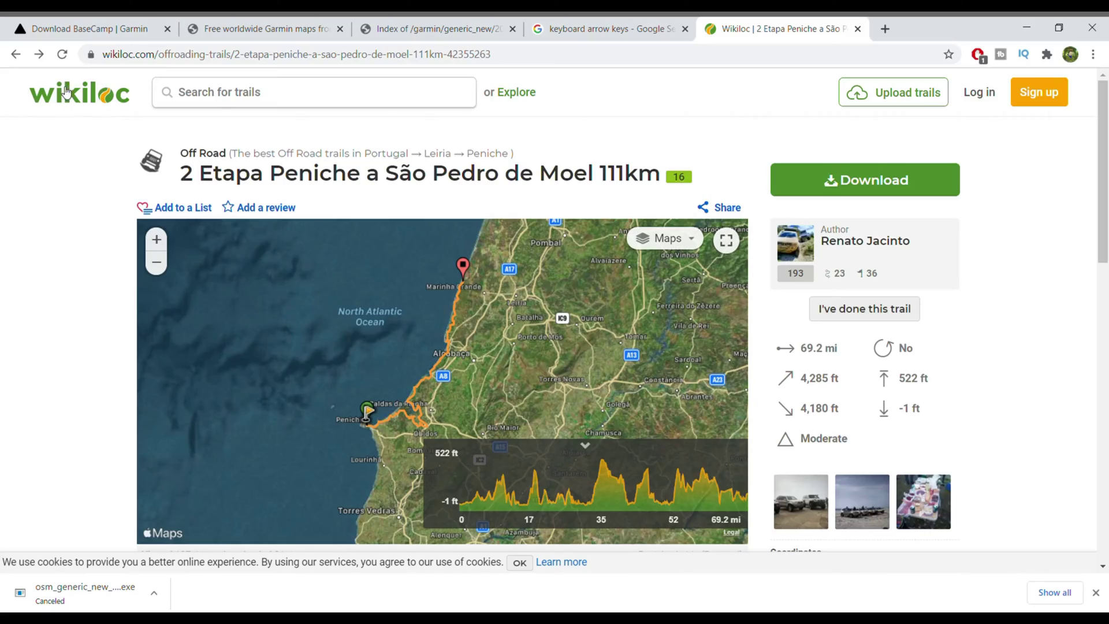
Show the Wikiloc trail's file download options and import Santarem to Tomar.gpx into MY FIRST LIST.
click(820, 186)
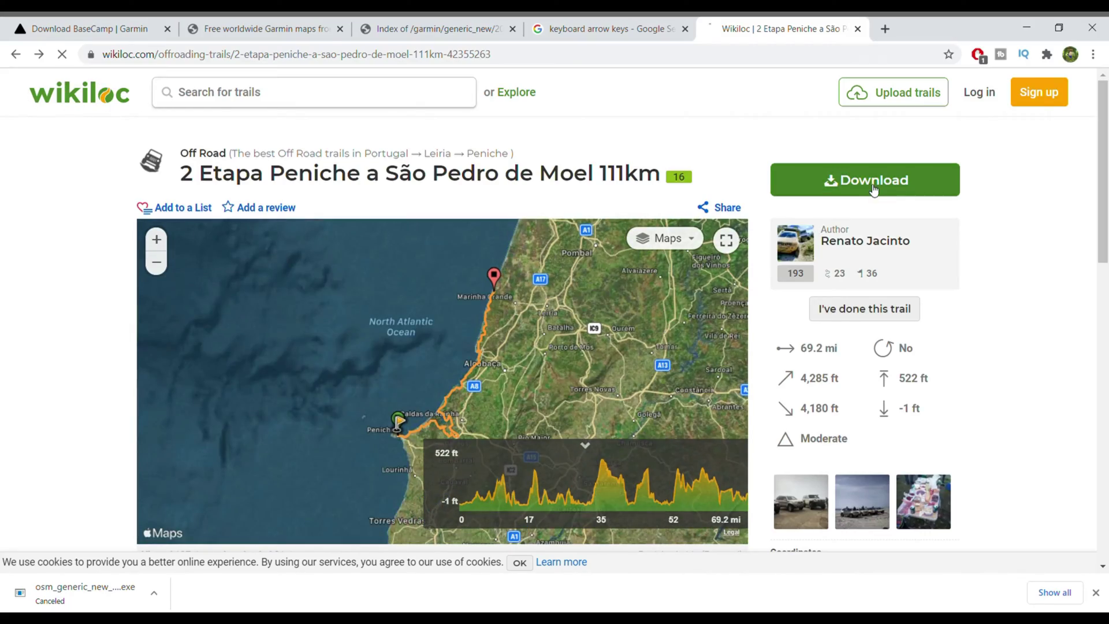
click(265, 226)
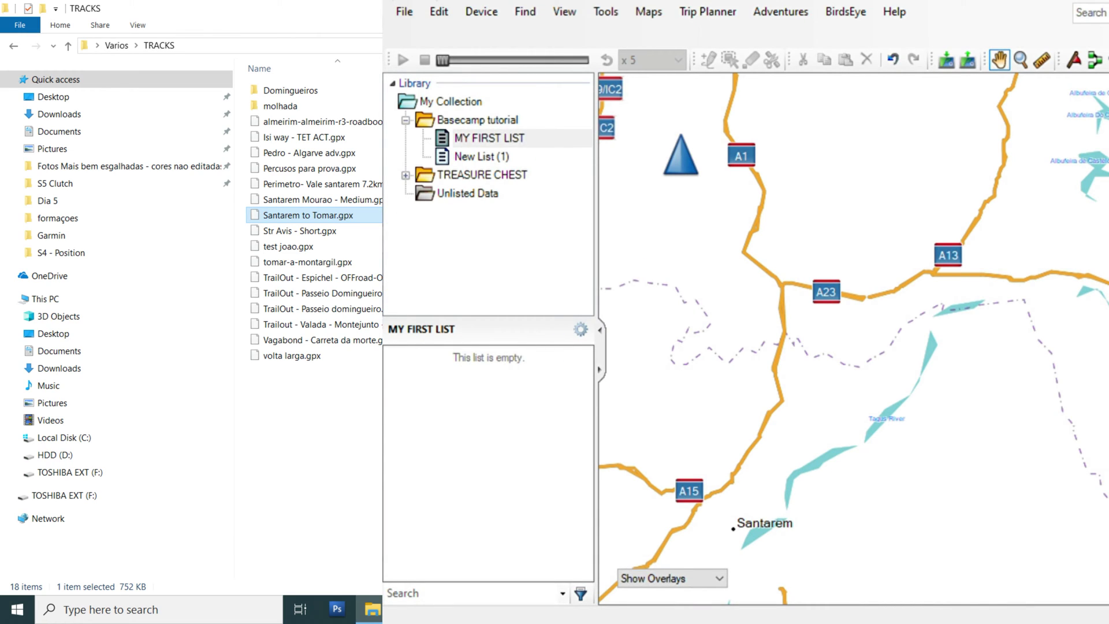
drag(456, 448, 457, 448)
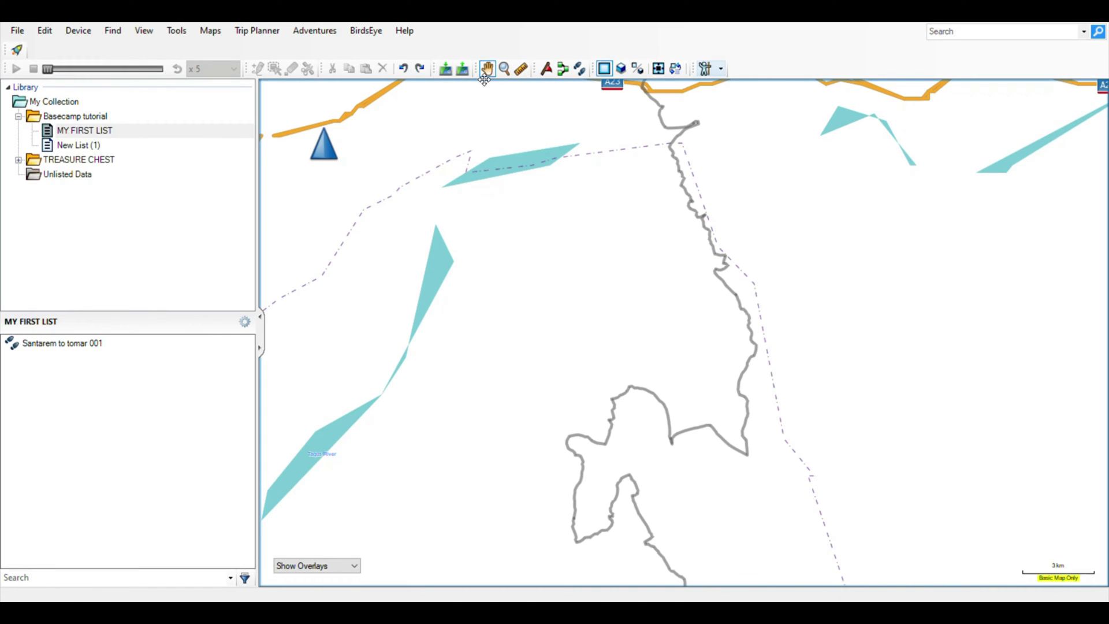
Split Santarem to tomar 001 just south of the A23, creating Track 140 (2481 points, 34.2 km).
click(726, 282)
scroll(701, 317, down, 1)
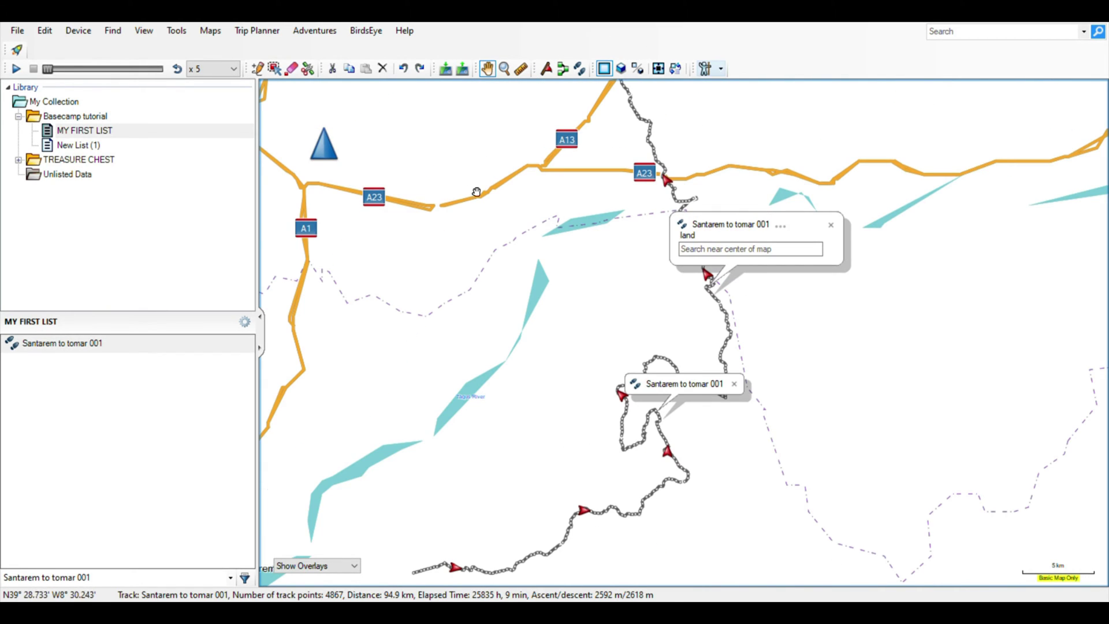
click(304, 74)
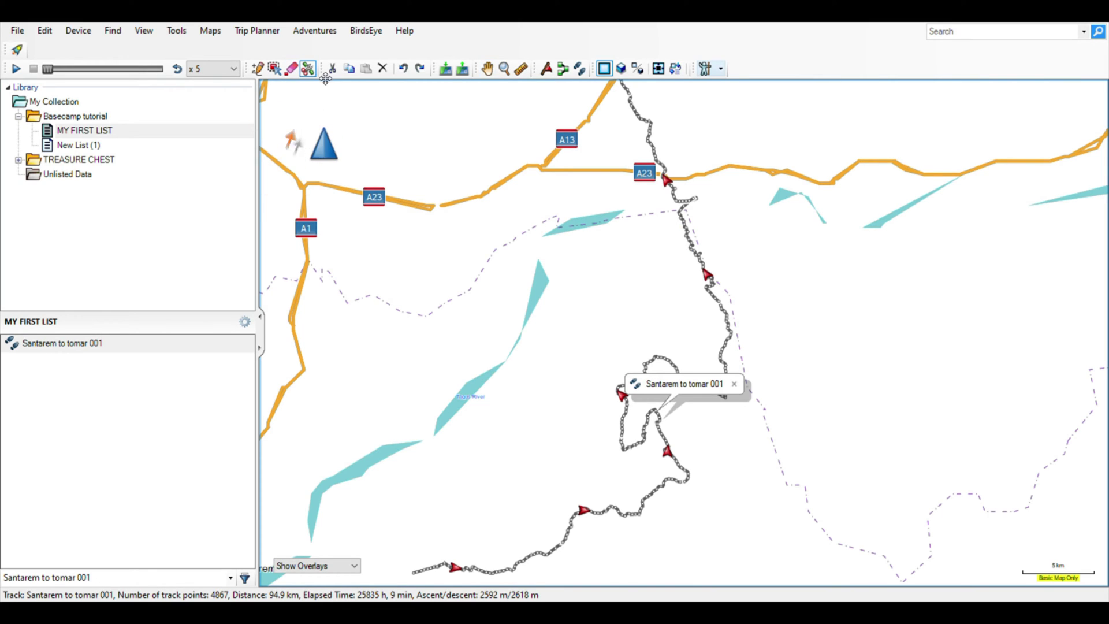
click(722, 291)
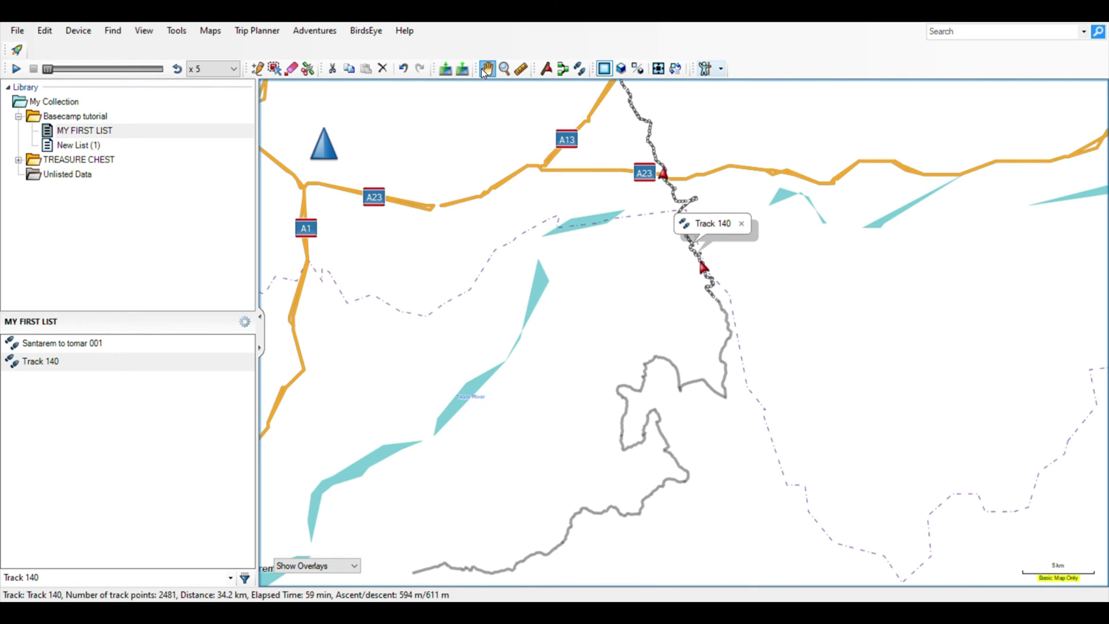
drag(744, 335, 747, 332)
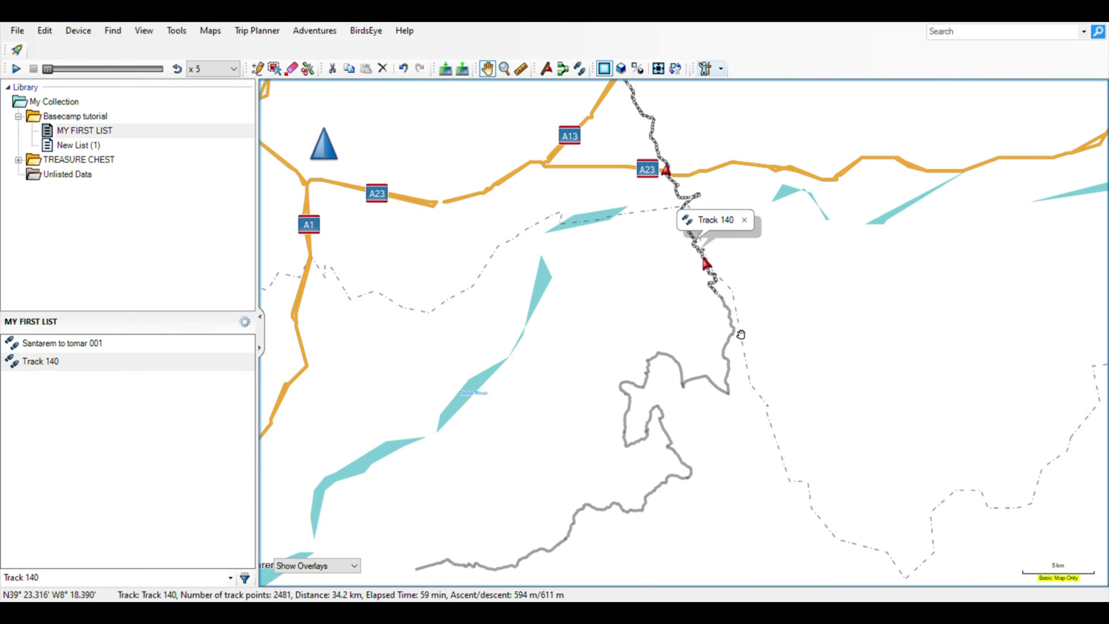
click(742, 341)
key(Delete)
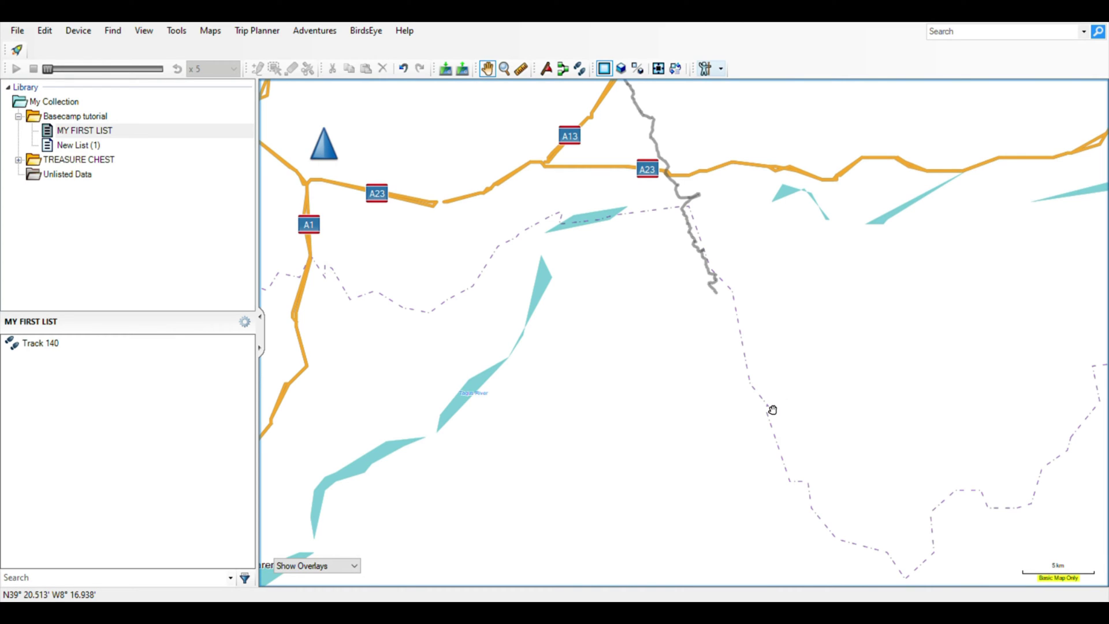
key(ctrl+z)
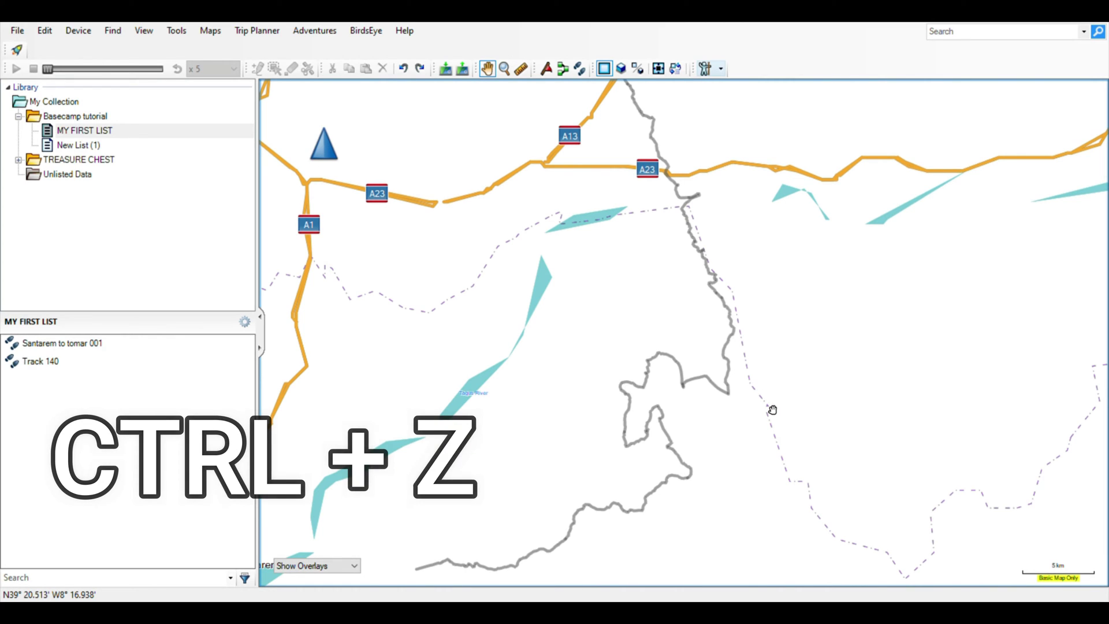
click(46, 33)
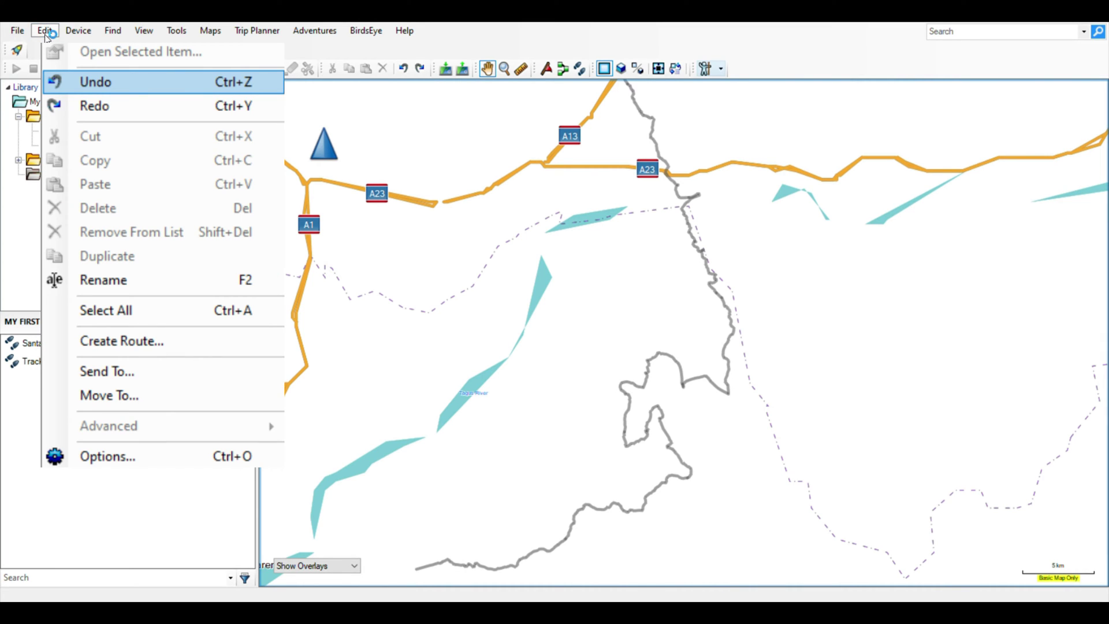
click(87, 79)
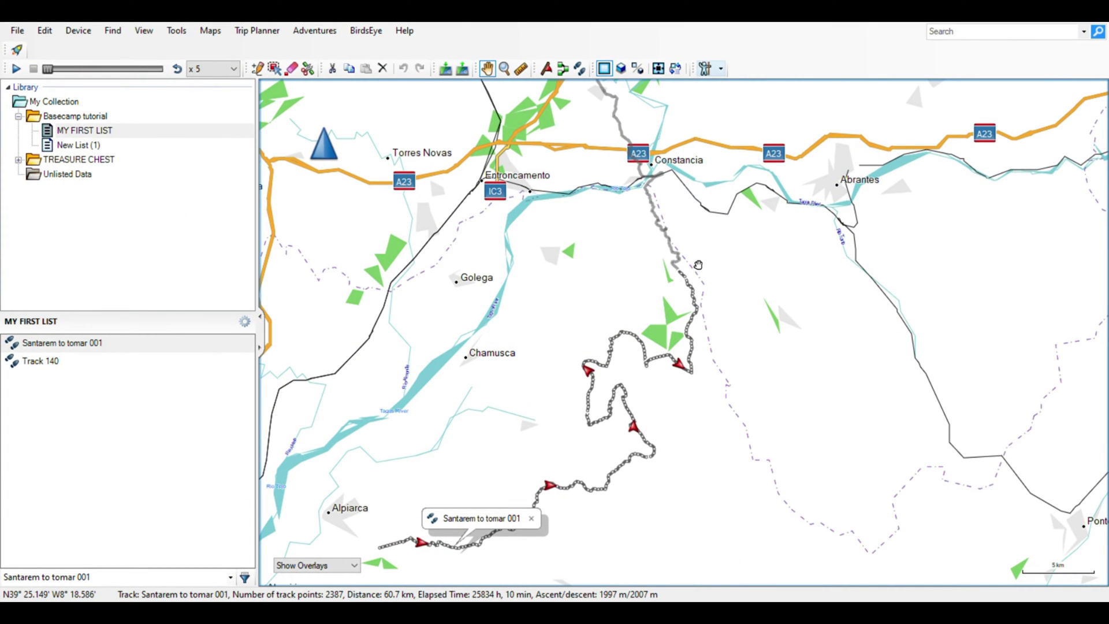
Erase the unwanted stretch near Casta, cutting Santarem to tomar 001 from 2387 to 2349 points.
click(292, 69)
scroll(664, 191, up, 6)
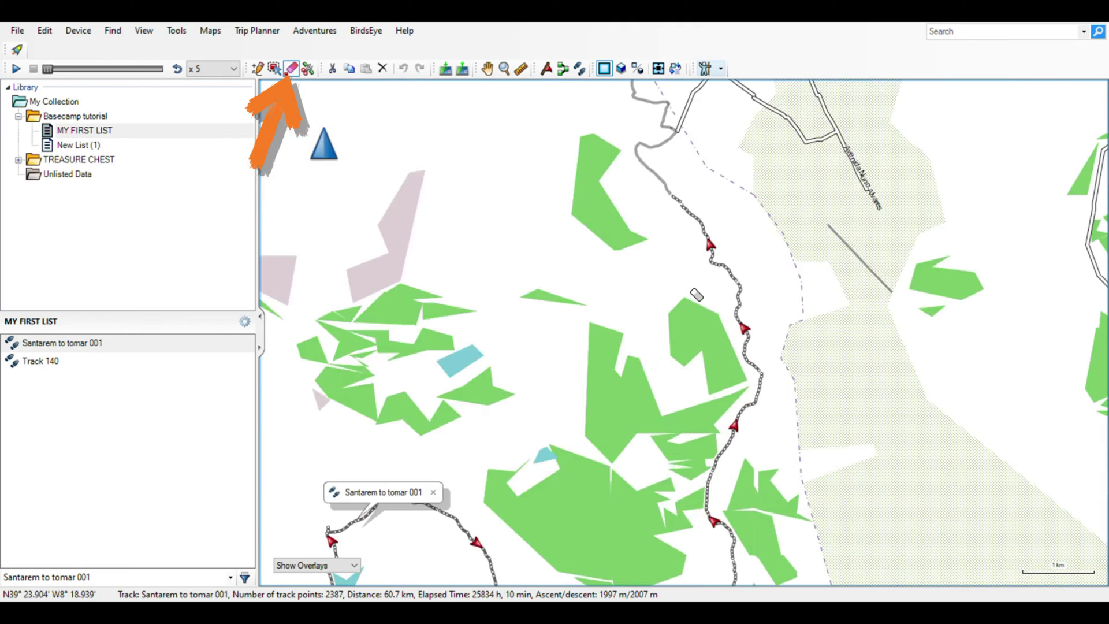
click(667, 184)
mouse_move(670, 188)
mouse_down()
mouse_move(736, 268)
mouse_move(808, 306)
mouse_move(810, 336)
mouse_up()
click(694, 204)
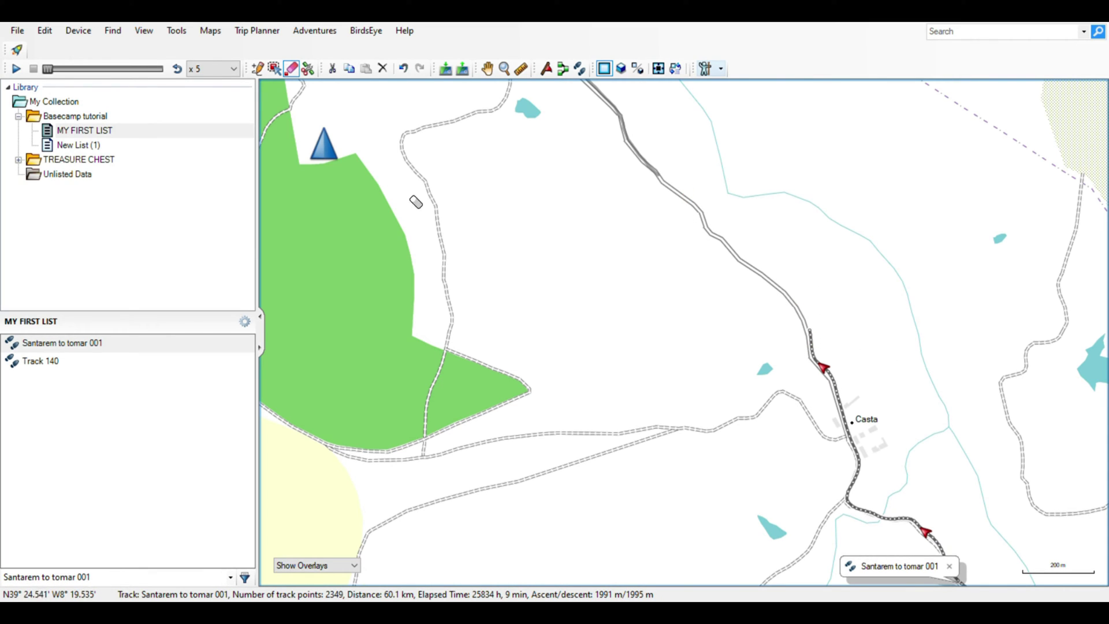
Insert three new points along the Santarem to tomar 001 track near Casta.
click(257, 70)
click(810, 327)
key(i)
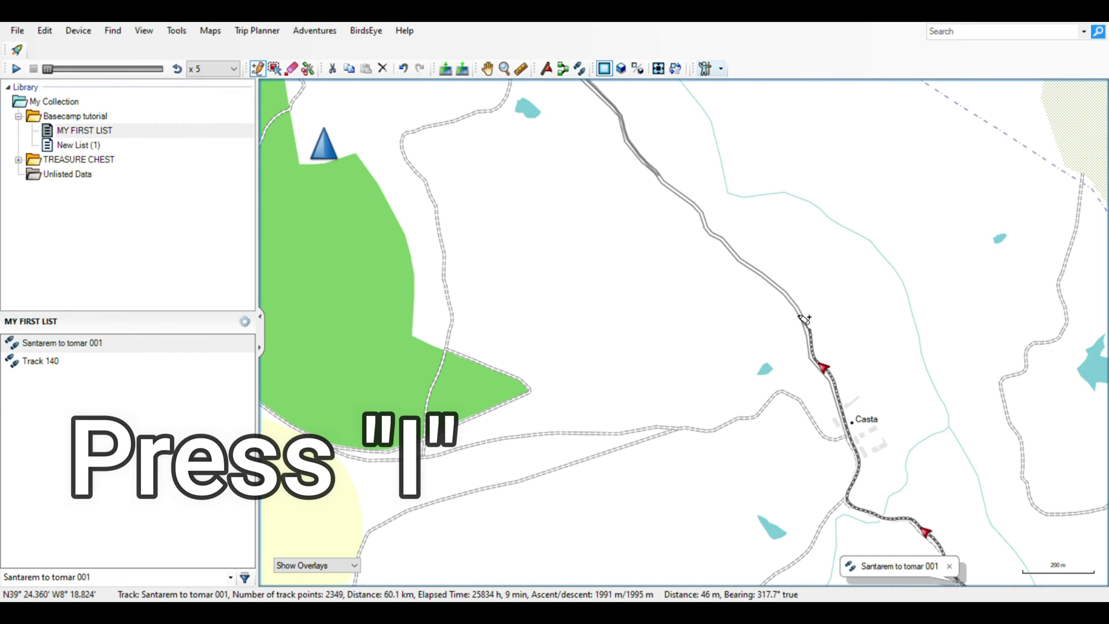
click(780, 285)
click(751, 267)
click(726, 243)
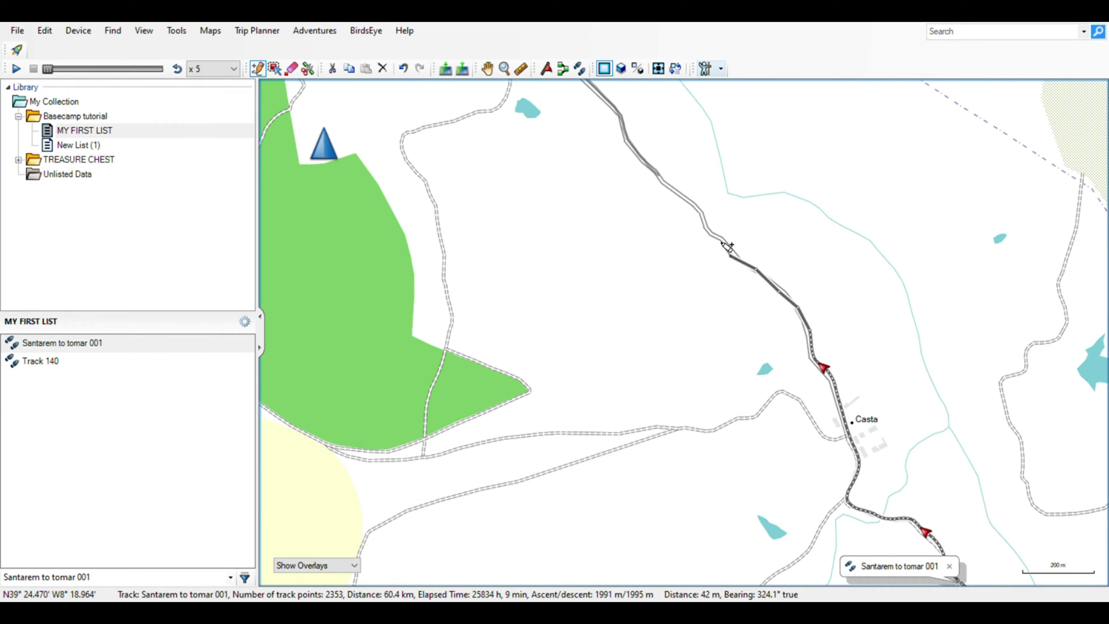
key(i)
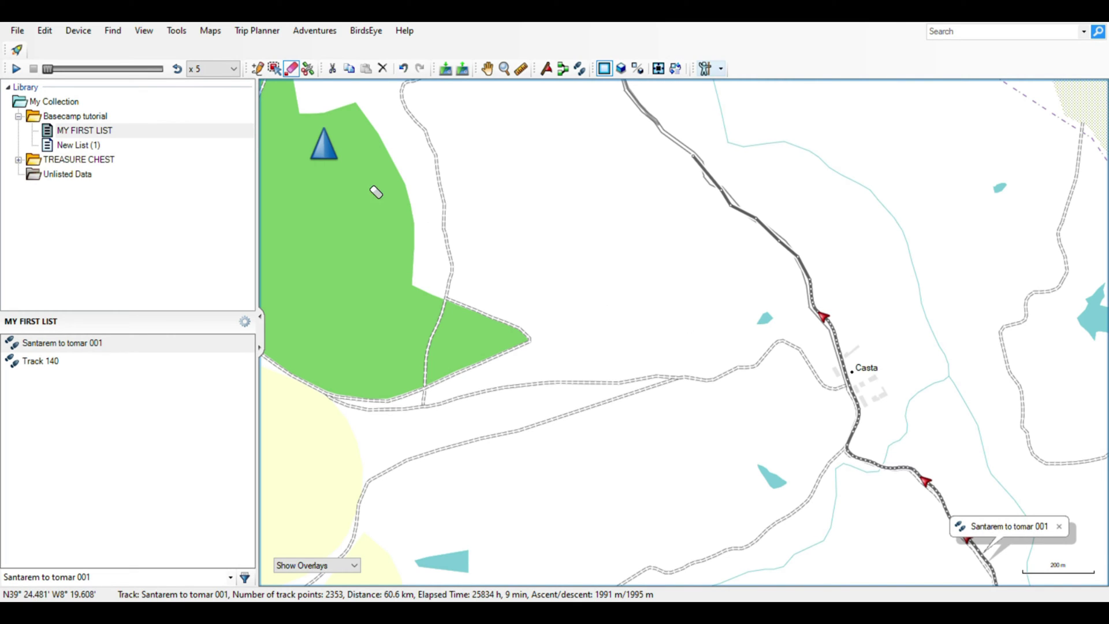
Drag one track point west, bending the track into a triangular loop.
click(275, 69)
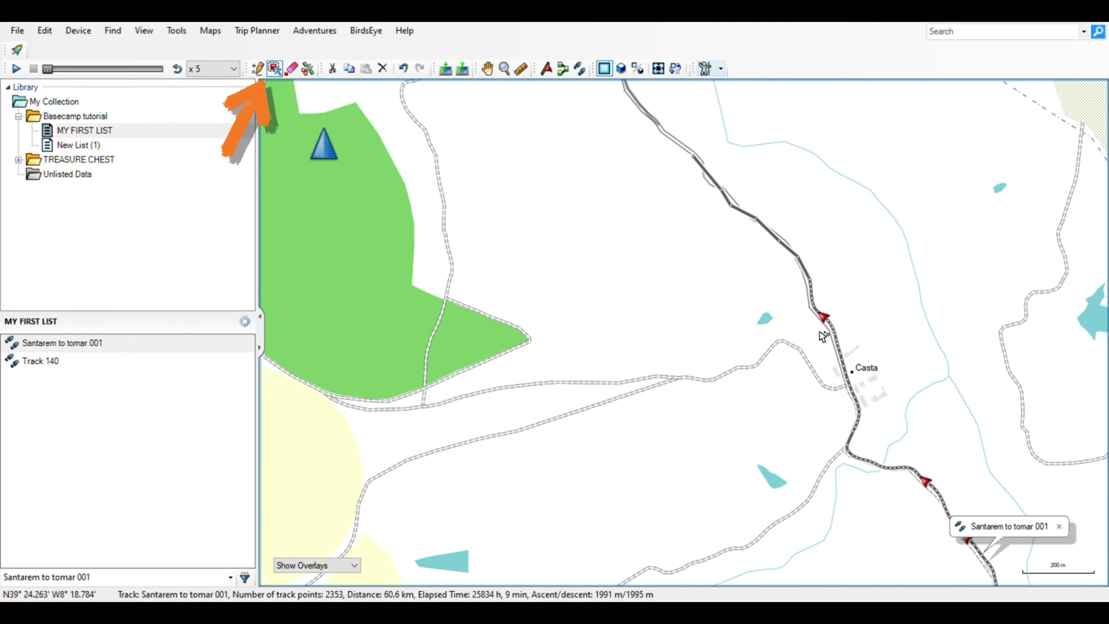
key(m)
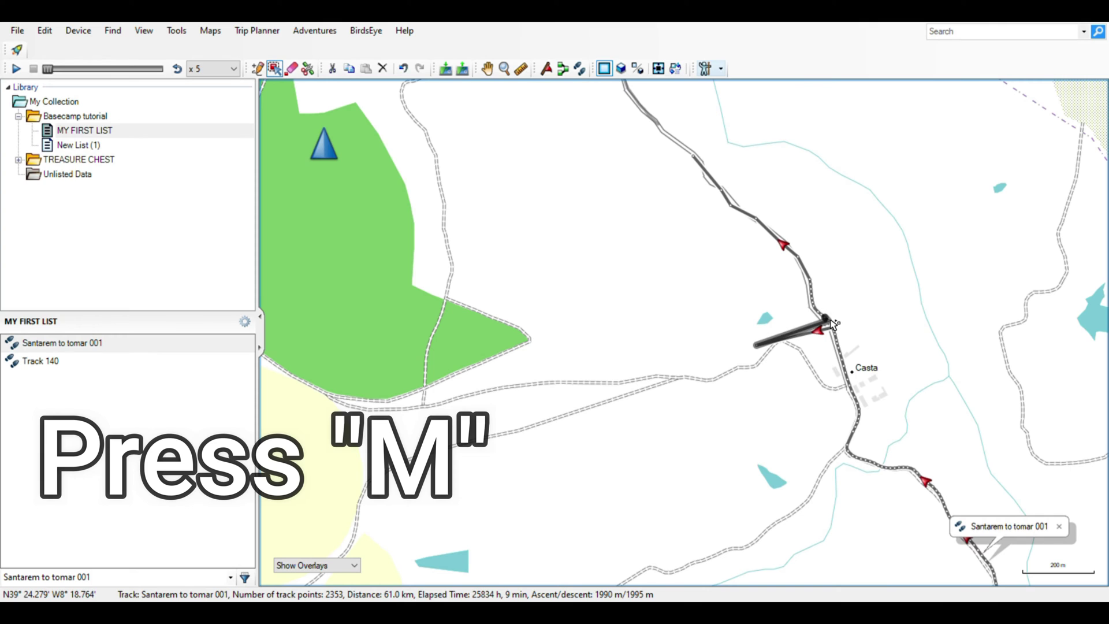
click(718, 314)
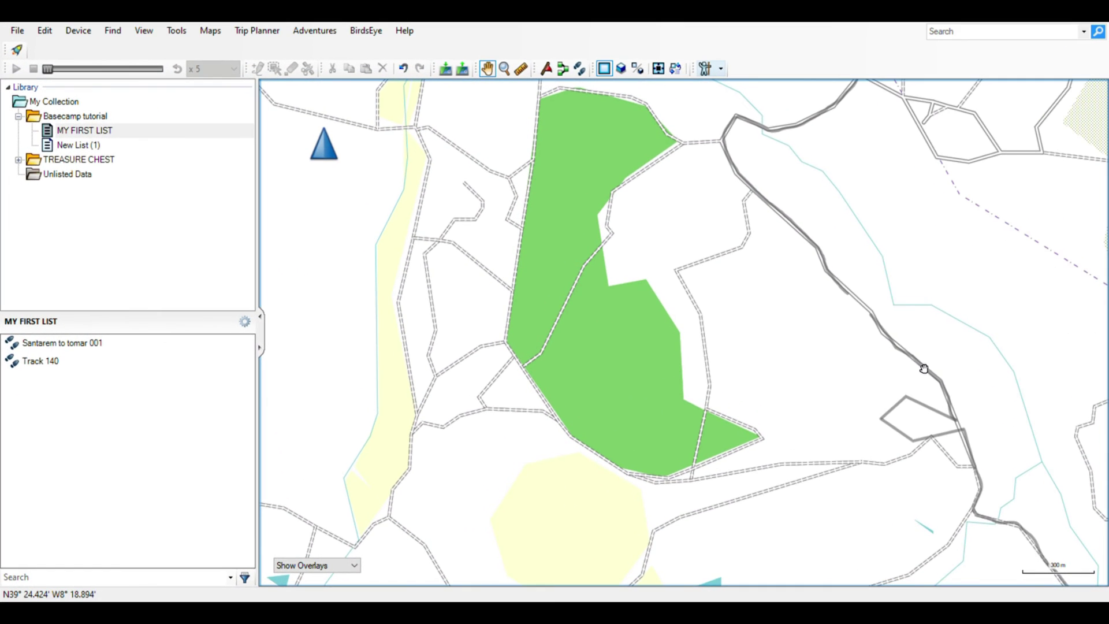
Join Track 140 and Santarem to tomar 001 into a new 138 km Track 141.
click(921, 363)
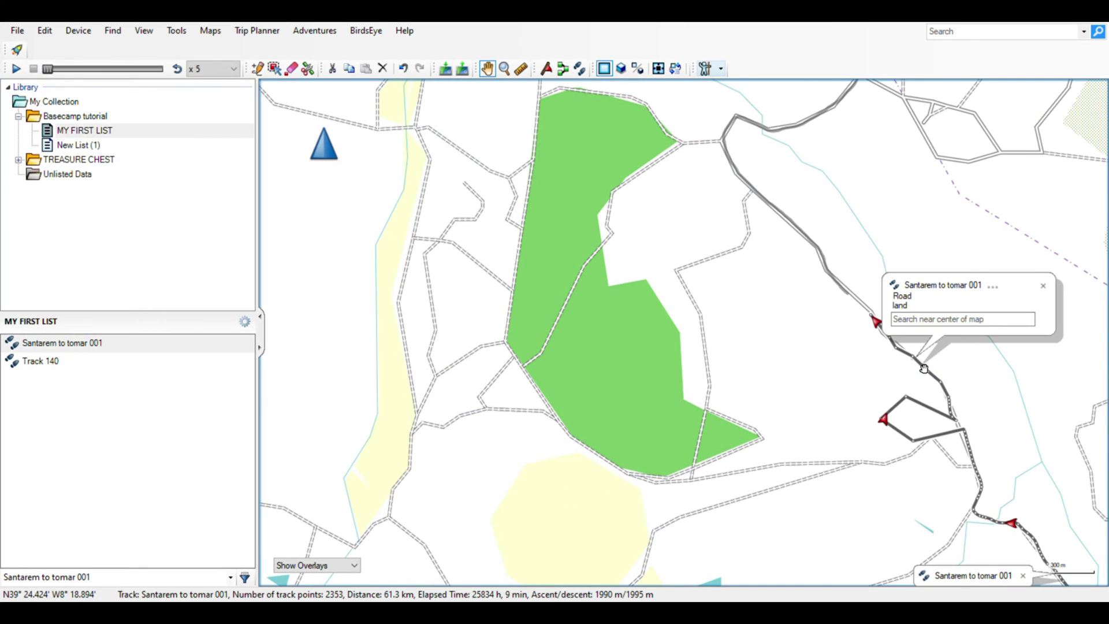
click(828, 261)
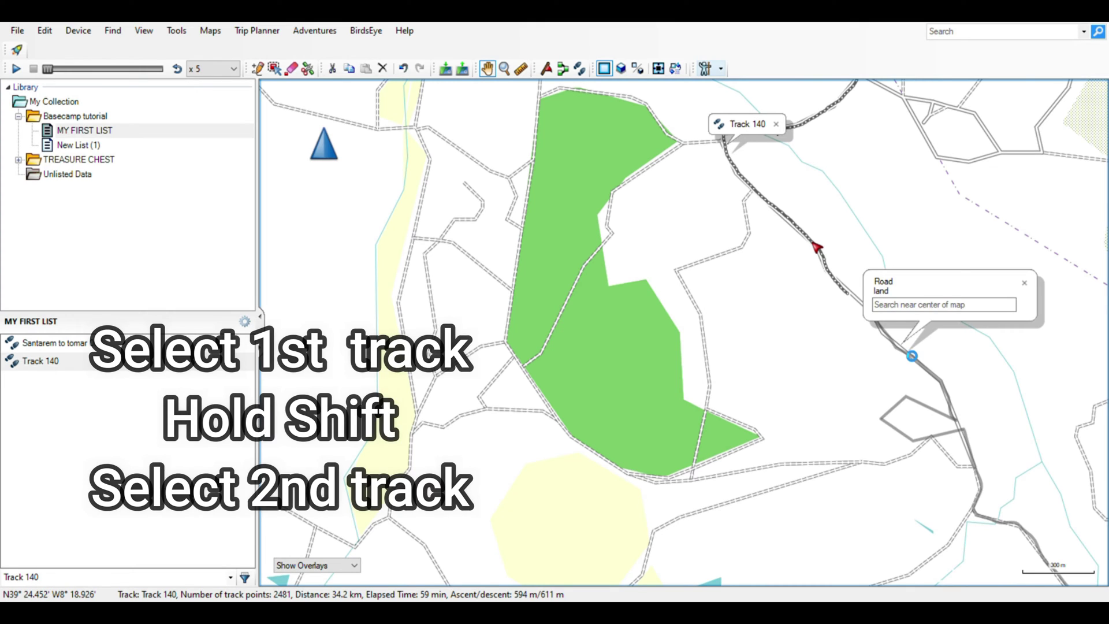
click(912, 356)
shift+click(830, 267)
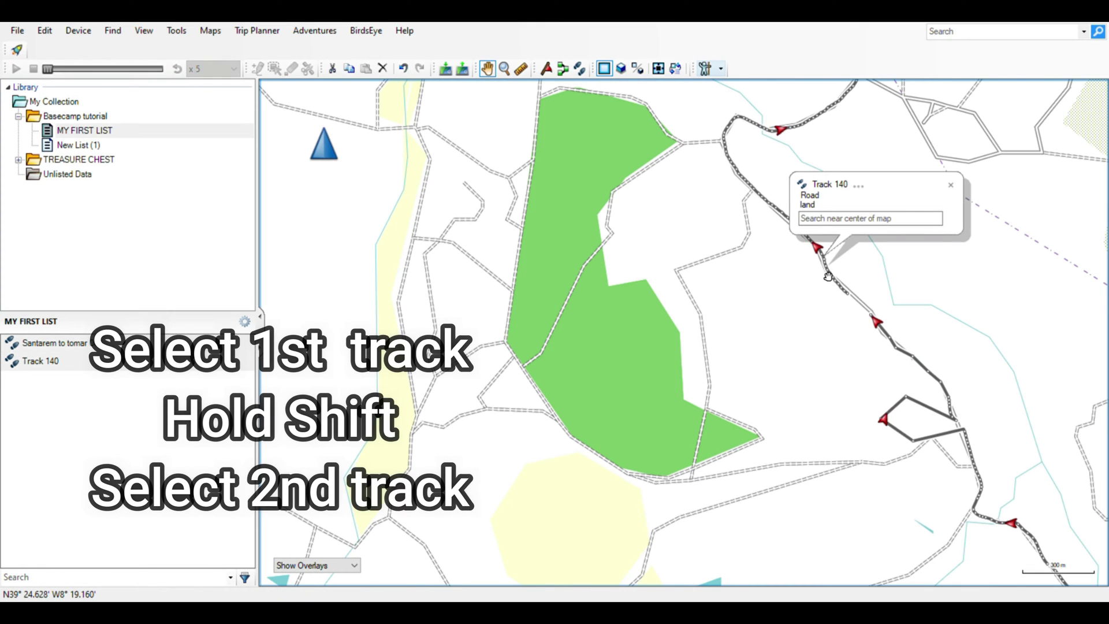
right_click(811, 245)
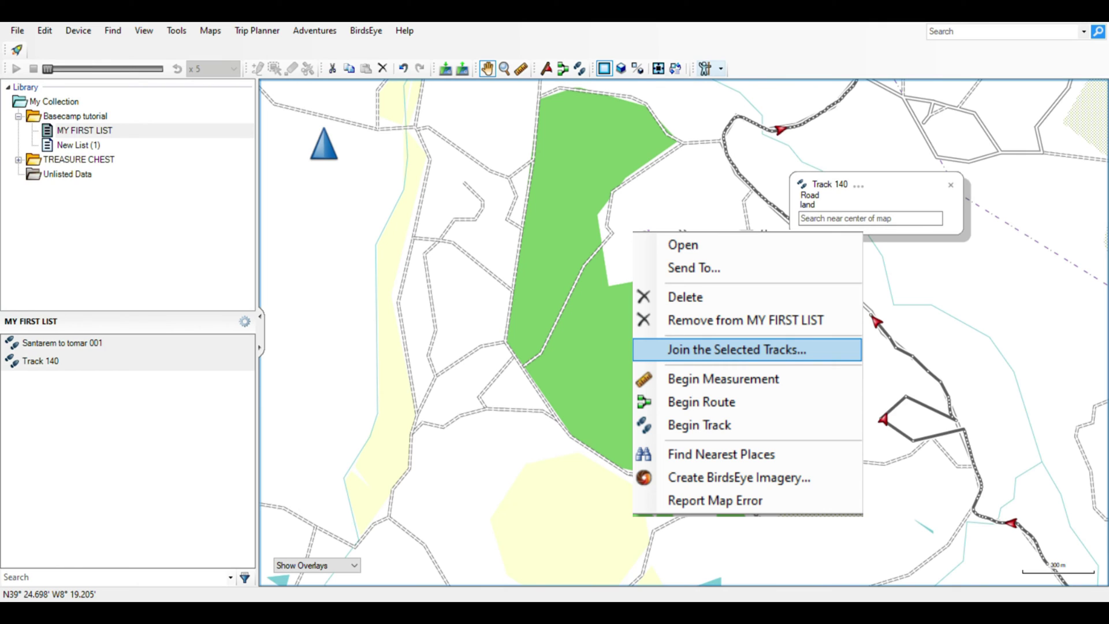
key(Return)
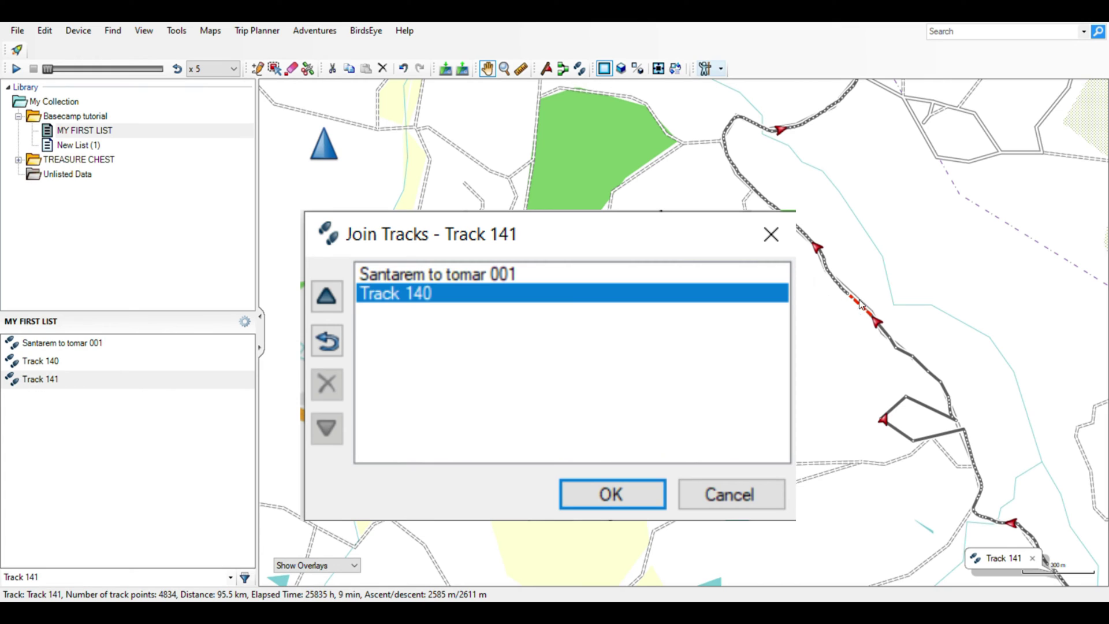
key(Return)
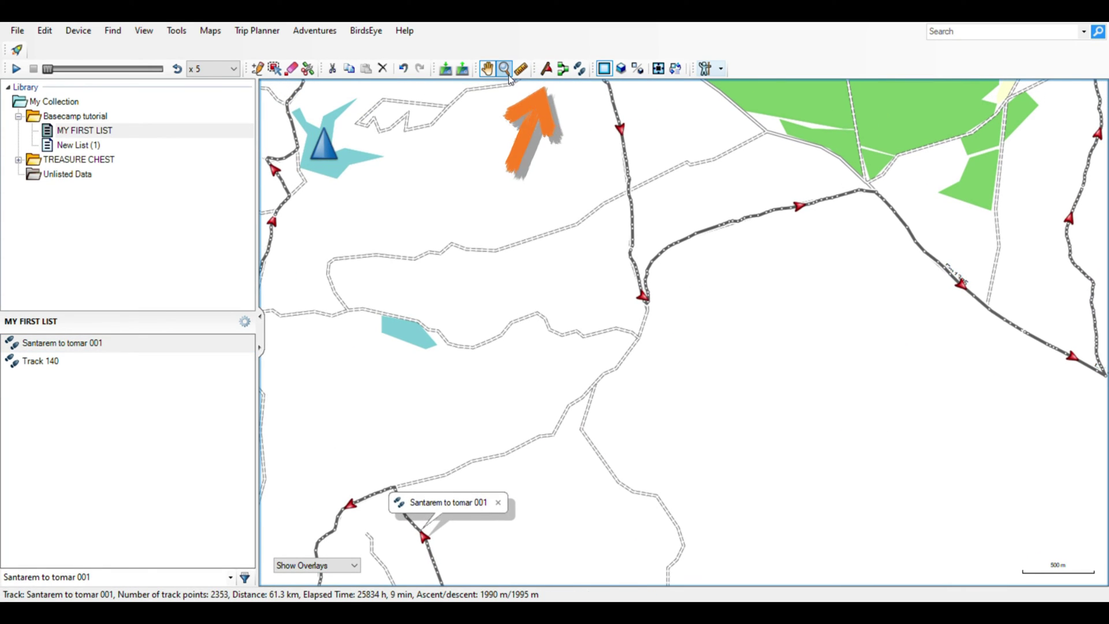
Place a waypoint at the road junction on the track named 'New fuel station'.
key(ctrl+shift+w)
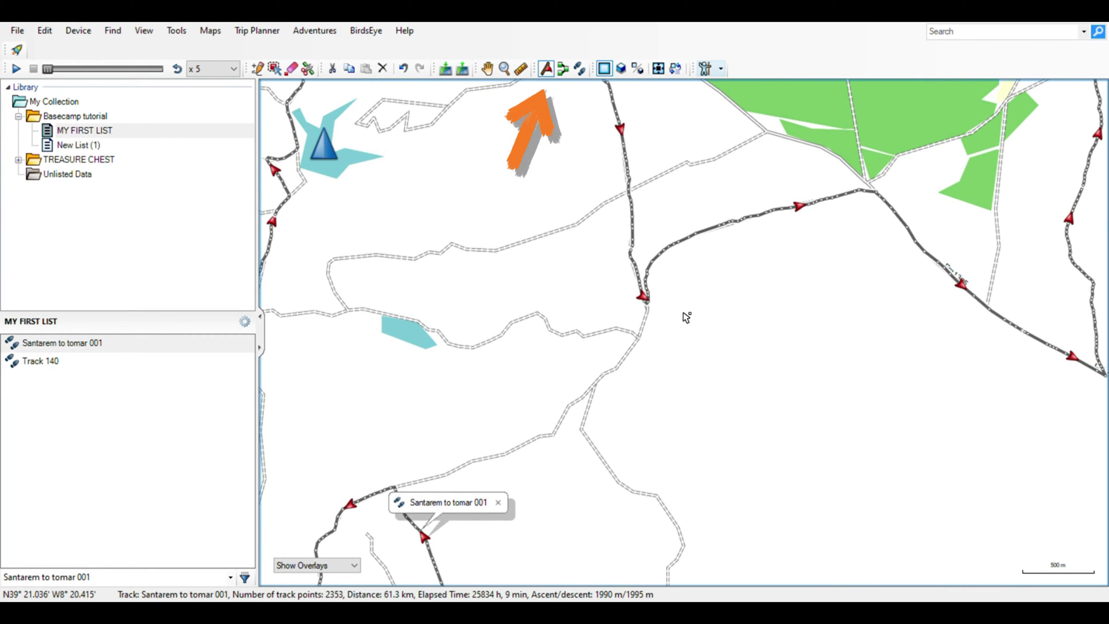
click(649, 308)
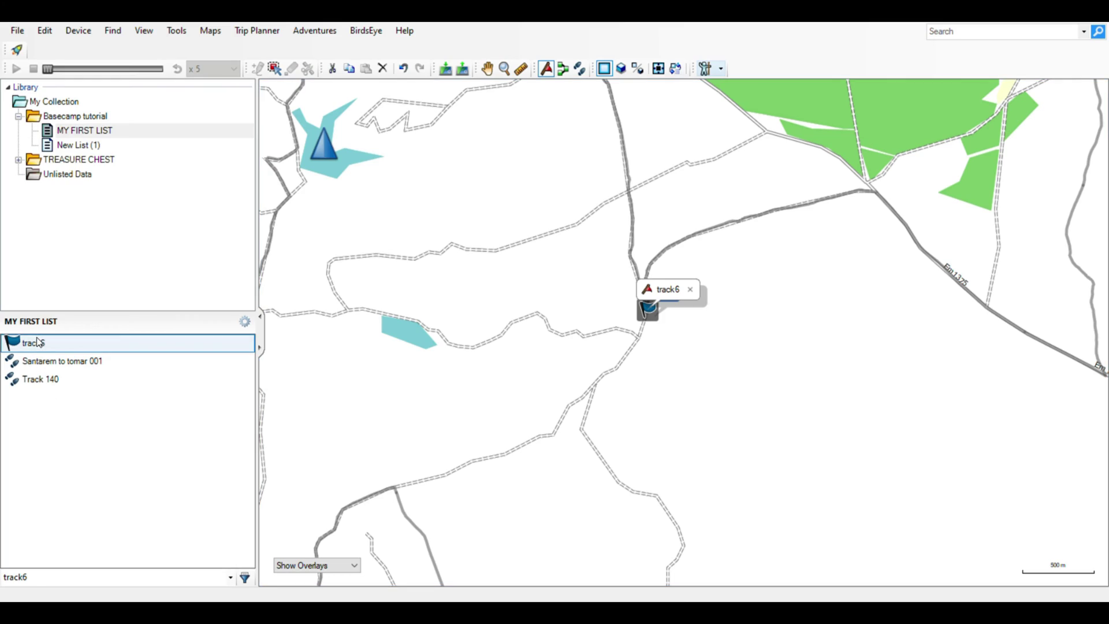
text(New fuel station)
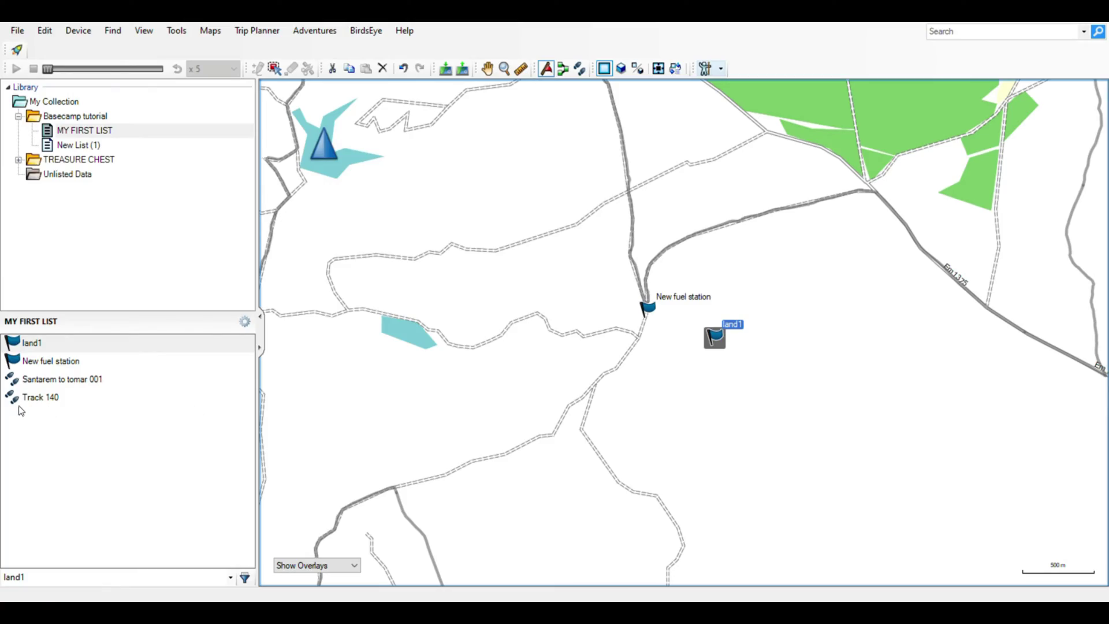
Select Track 140 and bring up the File menu's export options.
click(36, 399)
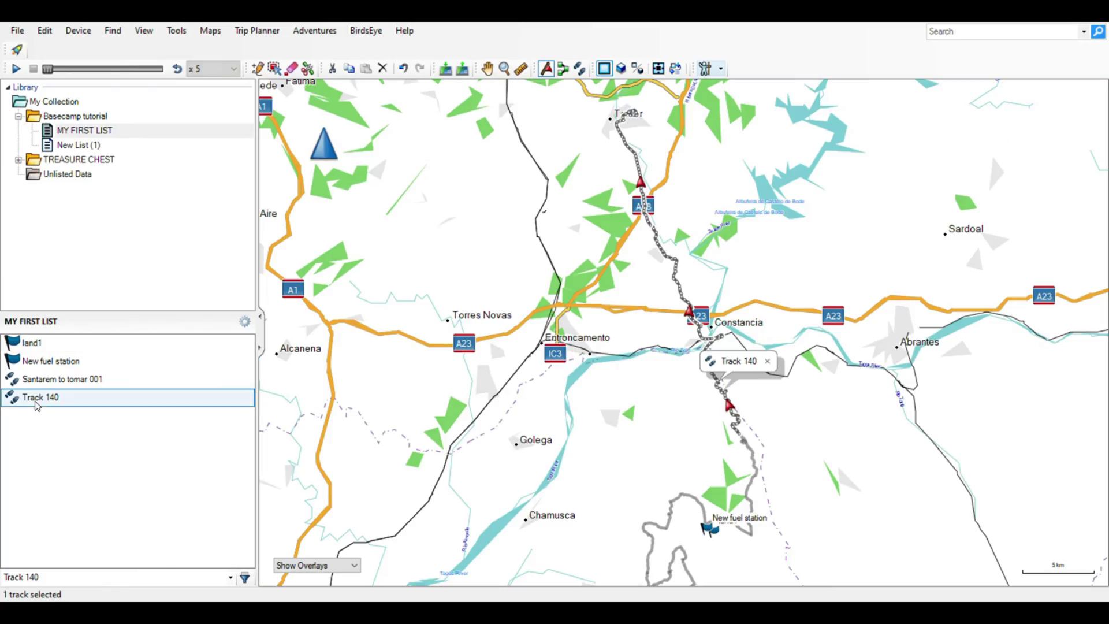
click(15, 31)
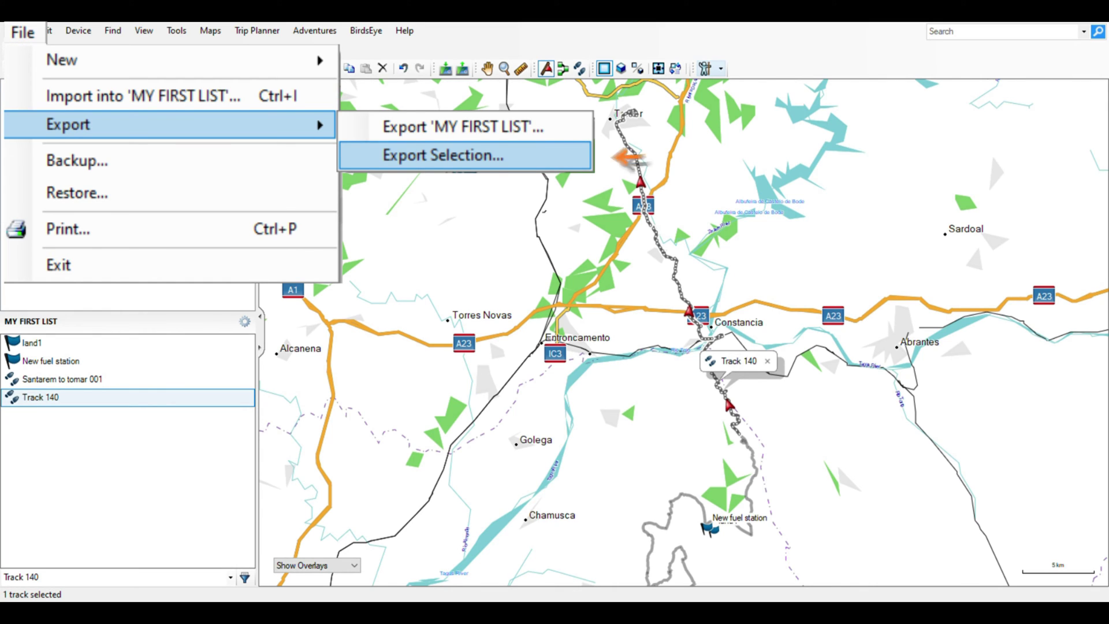